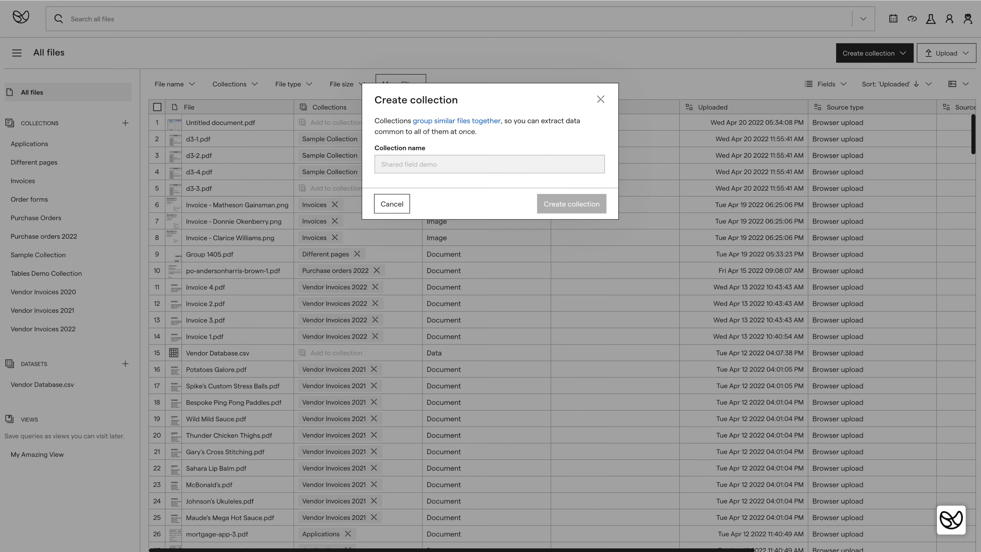
Step: Upload the three PDFs into the Shared field demo collection and open Shared fields doc 1.pdf
{"action": "left_click_drag", "start_coordinate": [980, 216], "coordinate": [822, 224]}
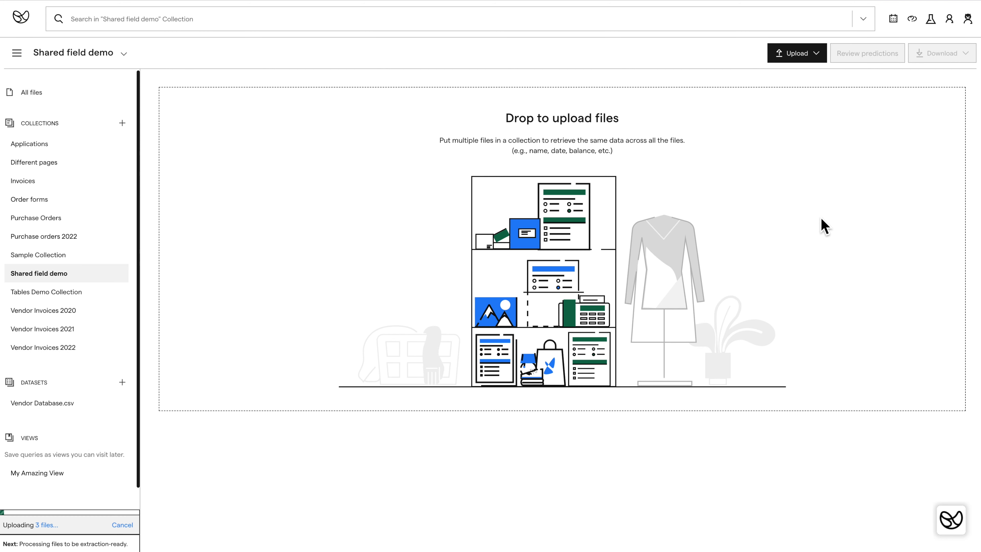
{"action": "left_click", "coordinate": [281, 128]}
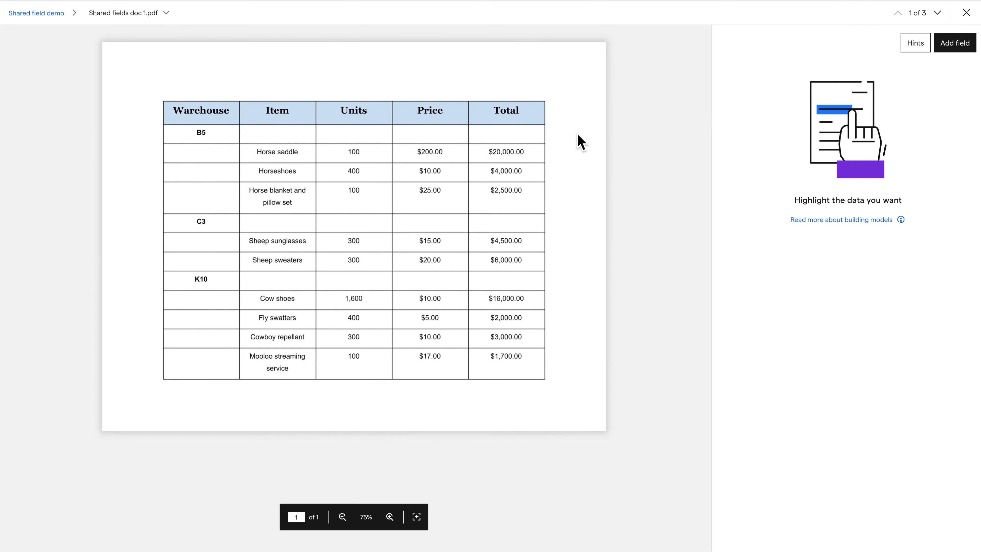
Step: Add a table field called 'Items for sale' with the Horse saddle row as its first row
{"action": "left_click", "coordinate": [976, 42]}
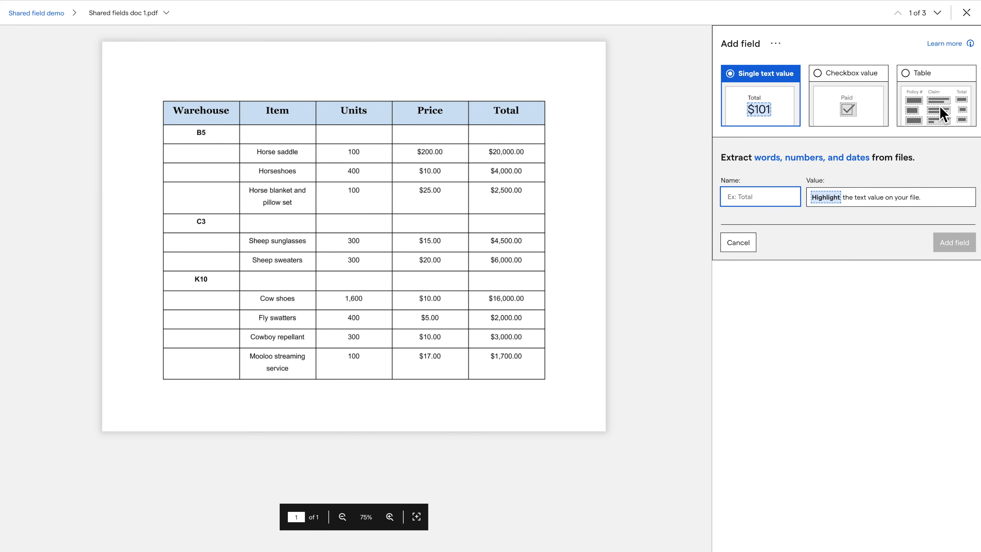
{"action": "left_click", "coordinate": [941, 114]}
{"action": "type", "text": "Items for sale"}
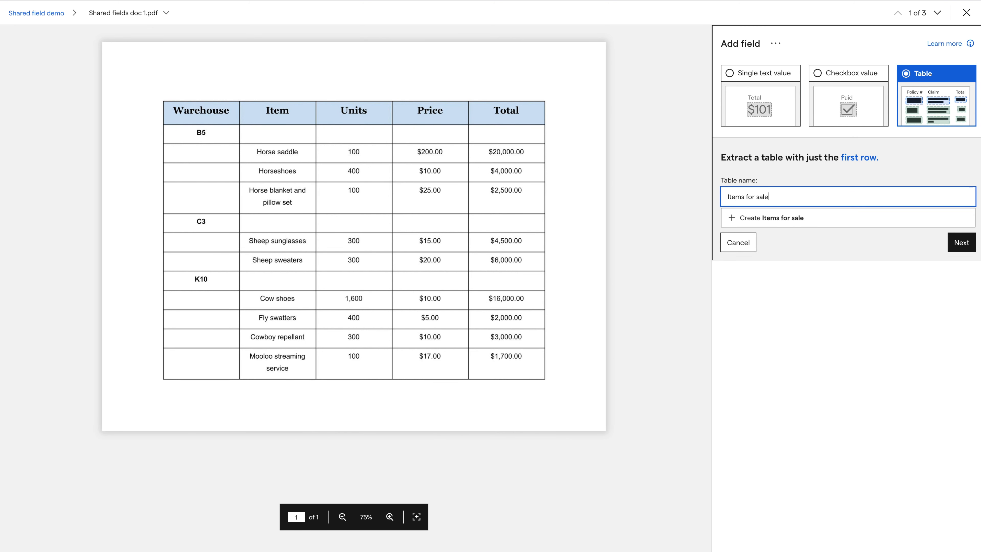
{"action": "left_click", "coordinate": [957, 246]}
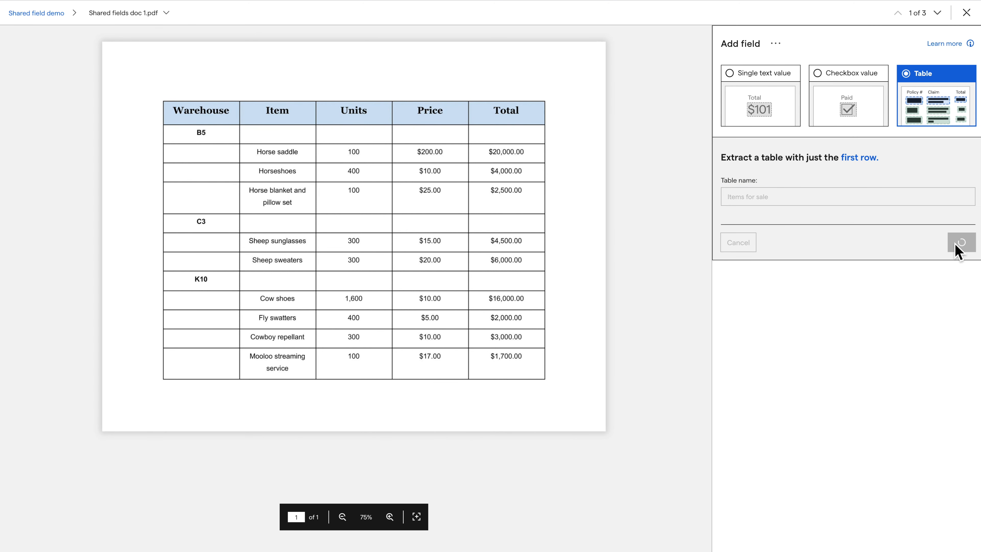
{"action": "left_click_drag", "start_coordinate": [153, 187], "coordinate": [240, 163]}
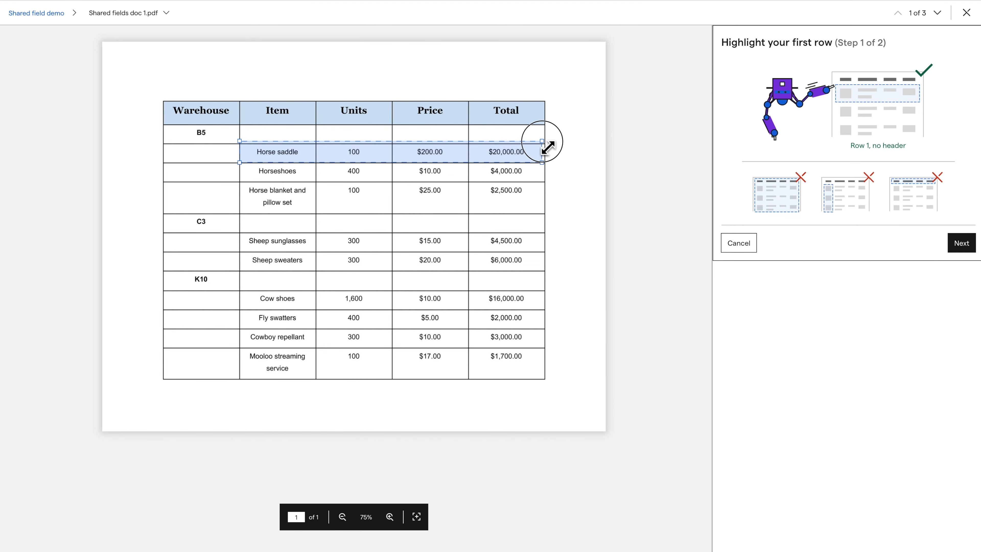
Step: Define the Item column as Horse saddle and the Units column as 100
{"action": "left_click", "coordinate": [959, 247]}
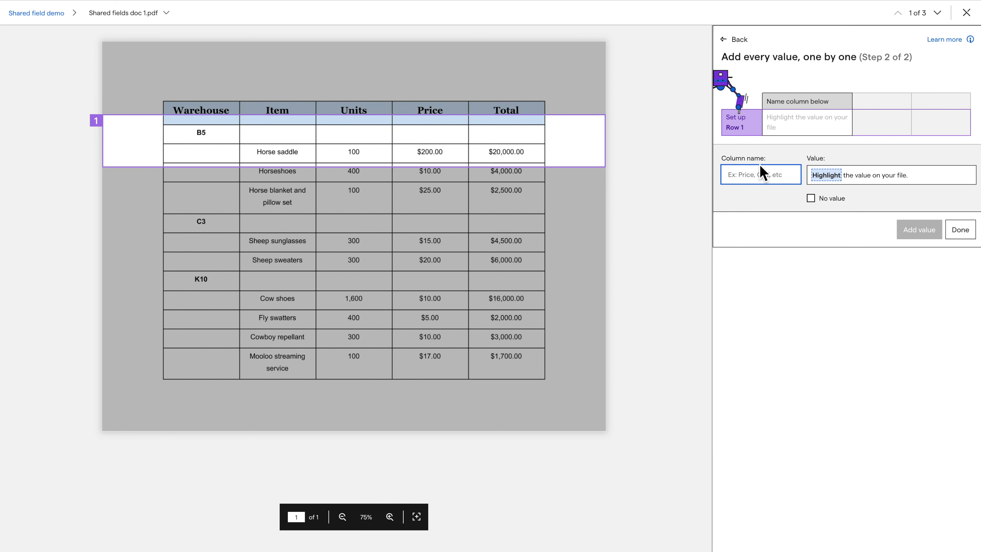
{"action": "type", "text": "Item"}
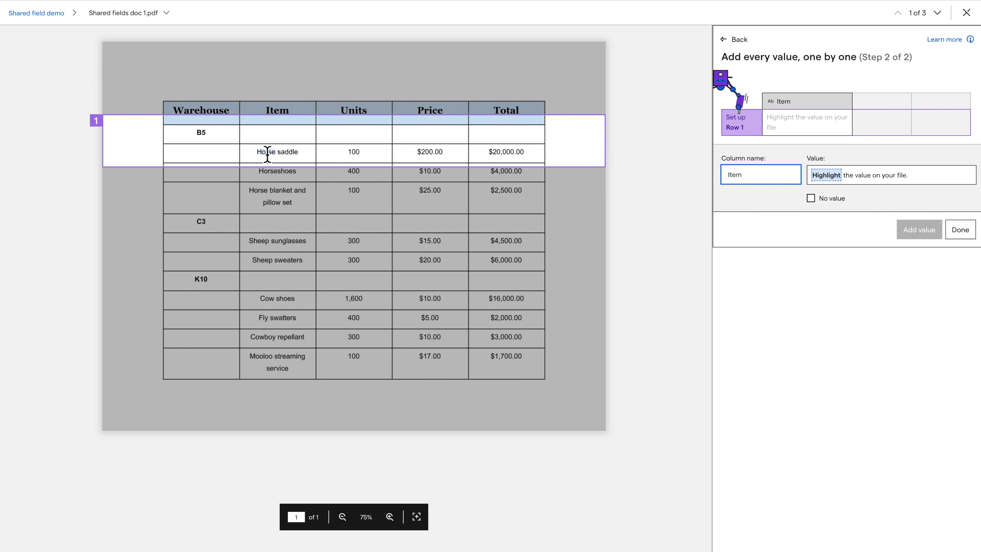
{"action": "left_click_drag", "start_coordinate": [267, 153], "coordinate": [300, 154]}
{"action": "left_click", "coordinate": [920, 290]}
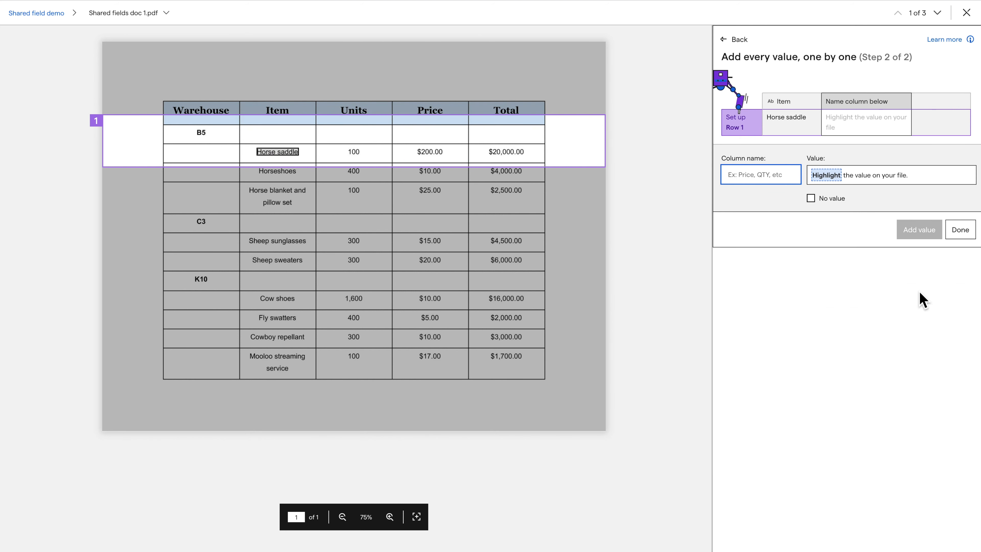
{"action": "type", "text": "Units"}
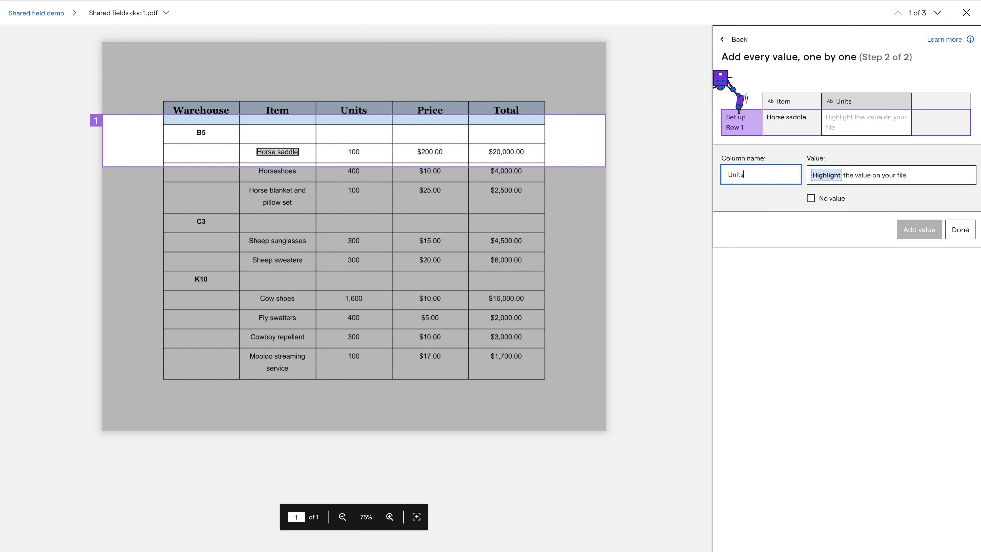
{"action": "double_click", "coordinate": [360, 158]}
{"action": "left_click", "coordinate": [922, 229]}
Step: Add the Price column ($200.00) and Total column ($20,000.00) from the Horse saddle row
{"action": "type", "text": "Pr"}
{"action": "double_click", "coordinate": [430, 151]}
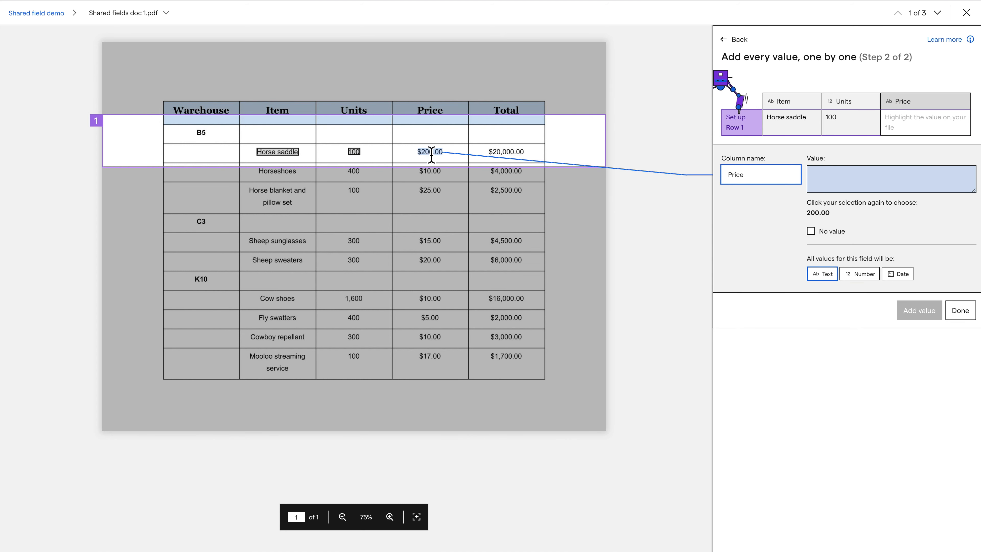
{"action": "left_click", "coordinate": [919, 310]}
{"action": "type", "text": "TOt"}
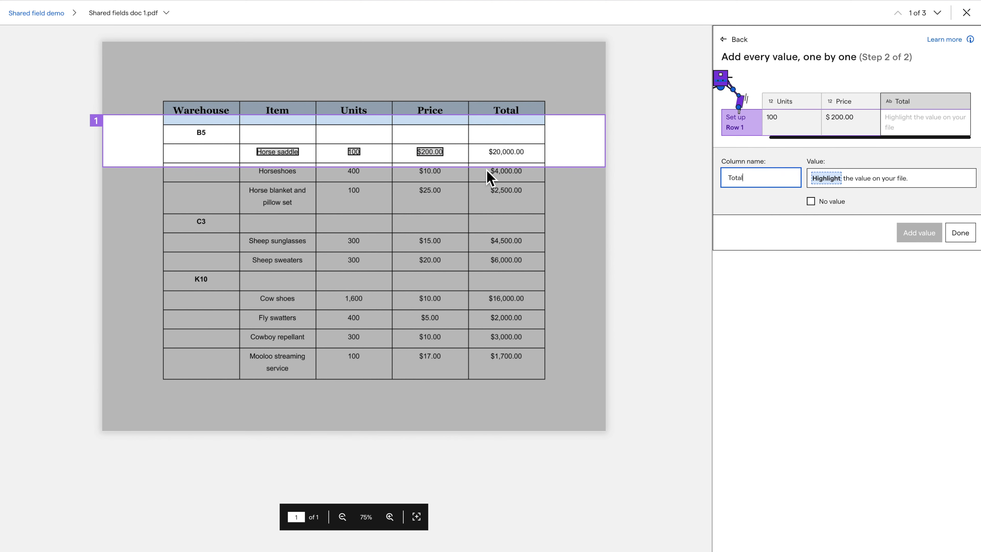
{"action": "double_click", "coordinate": [506, 152]}
{"action": "left_click", "coordinate": [918, 289]}
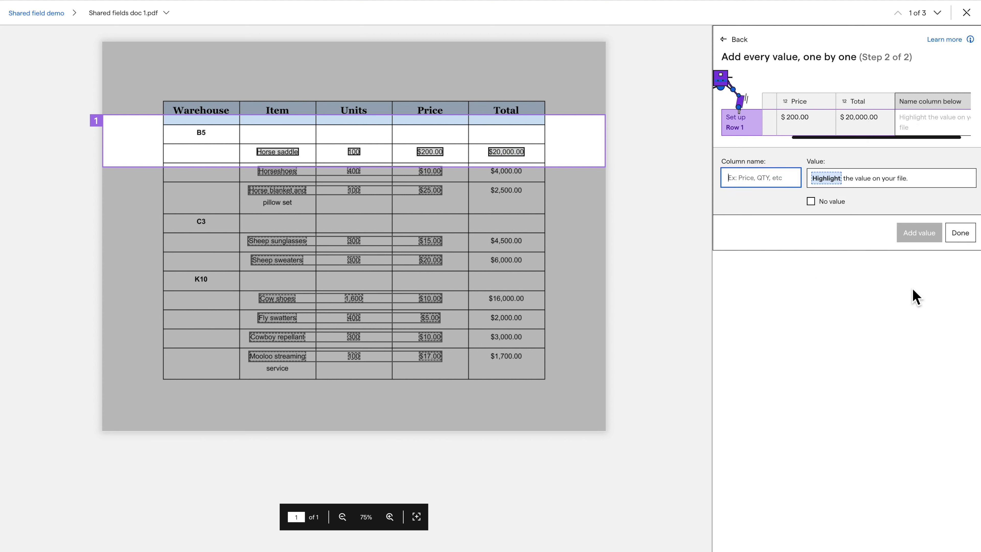
Step: Finish the table setup so Impira predicts nine rows, with Row 2 as Horseshoes, 400, 10.00, 4000.00
{"action": "left_click", "coordinate": [962, 237]}
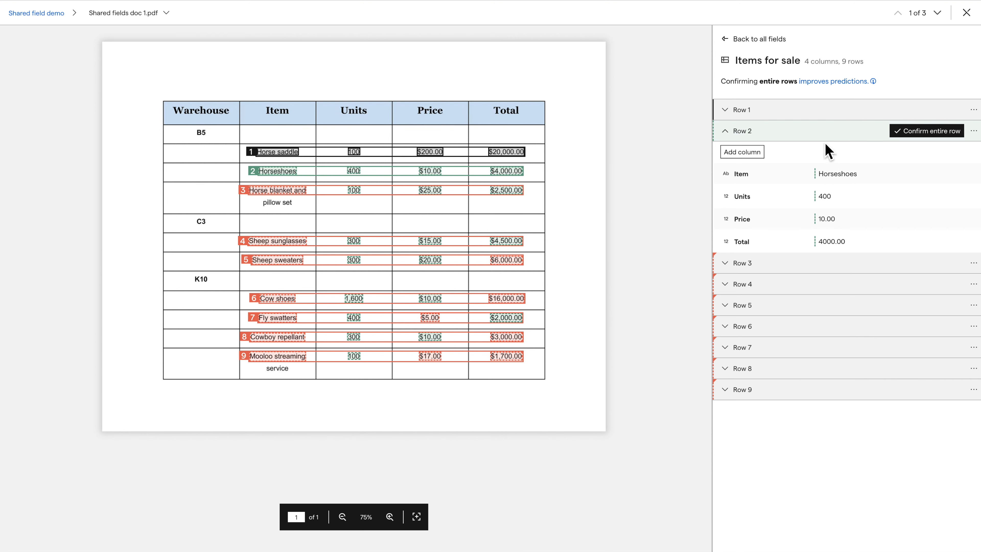
Step: Confirm Row 2, then correct Row 3's Item to 'Horse blanket and pillow set' and confirm it
{"action": "left_click", "coordinate": [931, 134]}
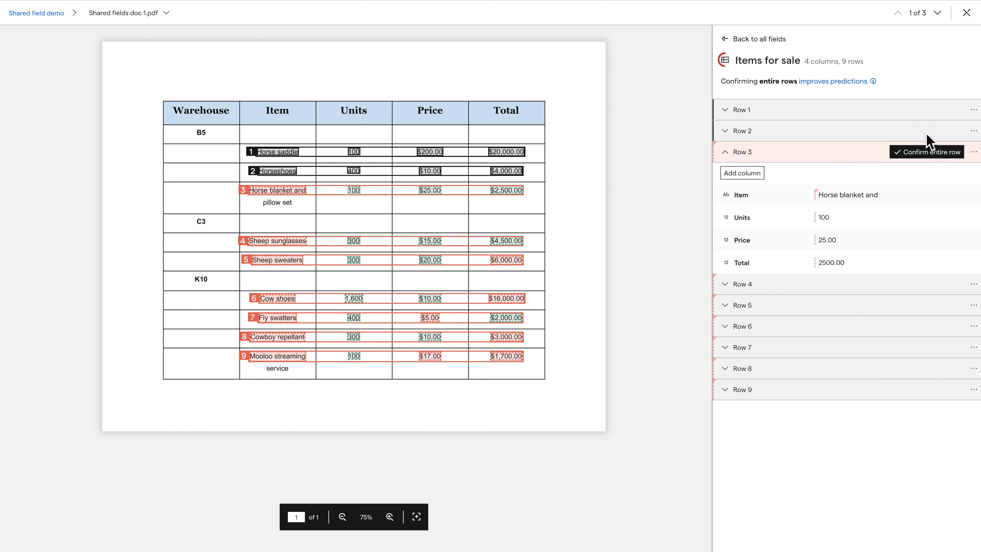
{"action": "left_click", "coordinate": [876, 197]}
{"action": "left_click_drag", "start_coordinate": [312, 198], "coordinate": [314, 210]}
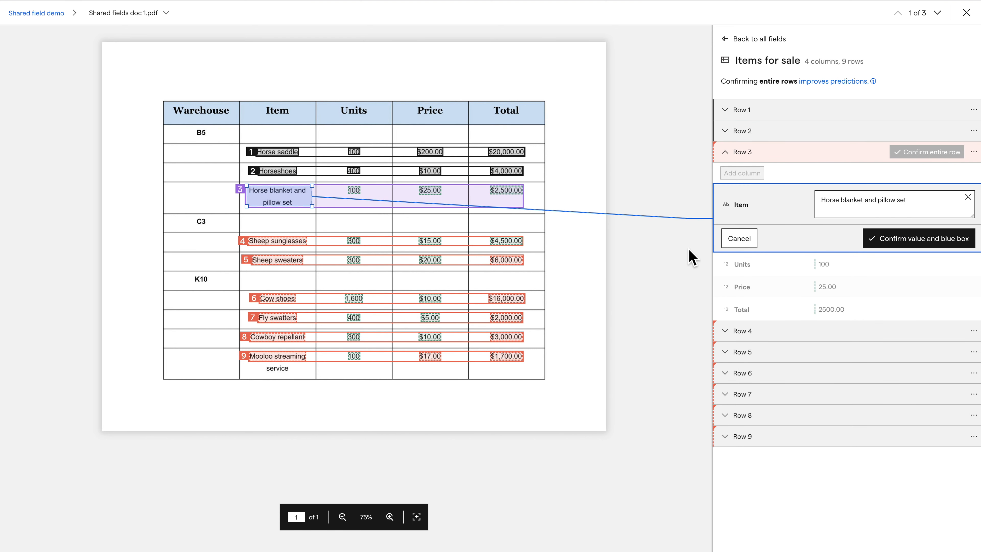
{"action": "left_click", "coordinate": [898, 243]}
{"action": "left_click", "coordinate": [921, 153]}
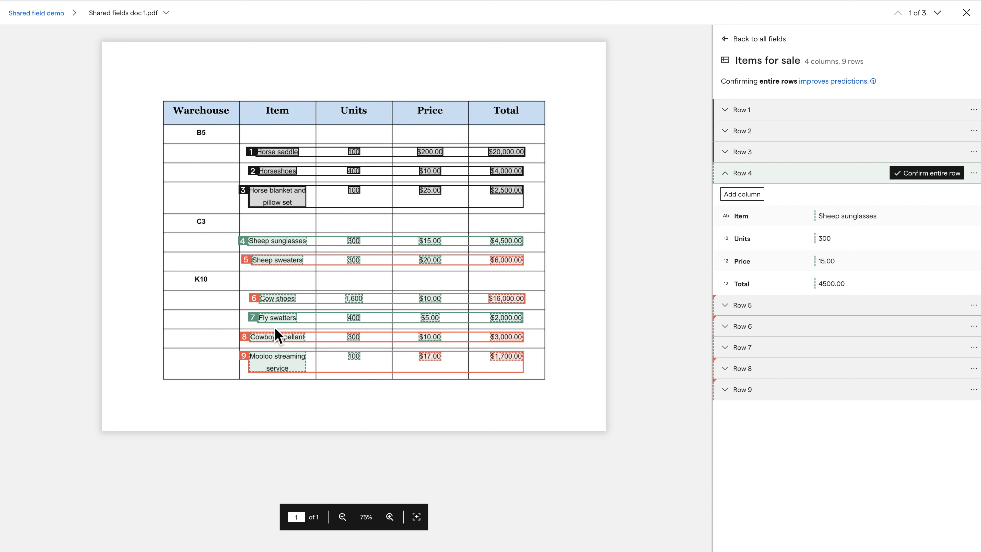
Step: Confirm Rows 4 to 9, from Sheep sunglasses through Mooloo streaming service
{"action": "left_click", "coordinate": [937, 175]}
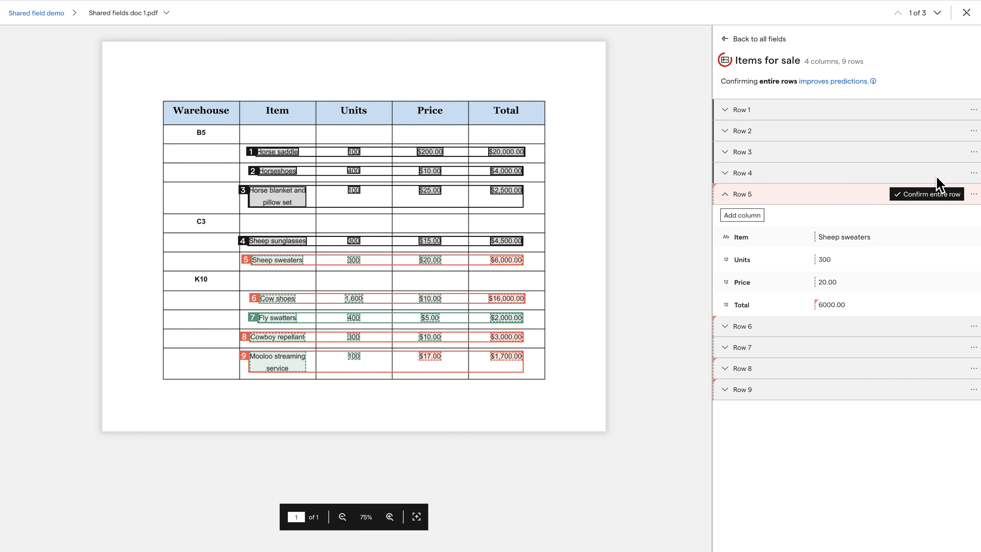
{"action": "left_click", "coordinate": [942, 194]}
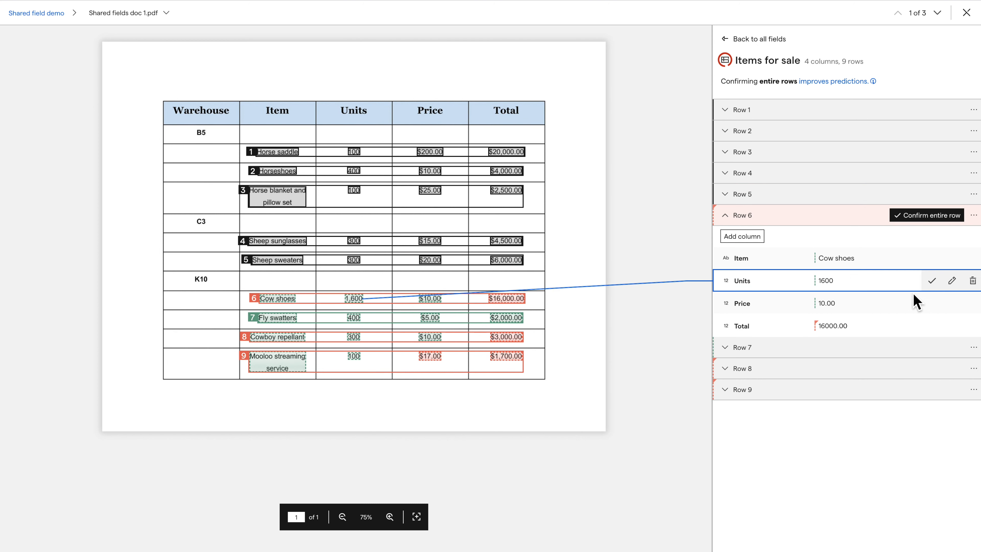
{"action": "left_click", "coordinate": [932, 221]}
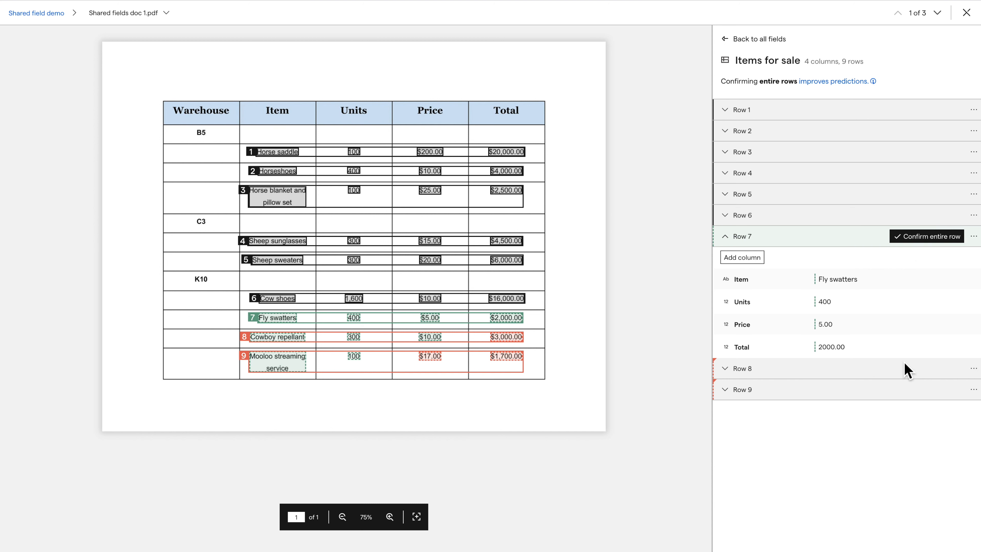
{"action": "left_click", "coordinate": [902, 370]}
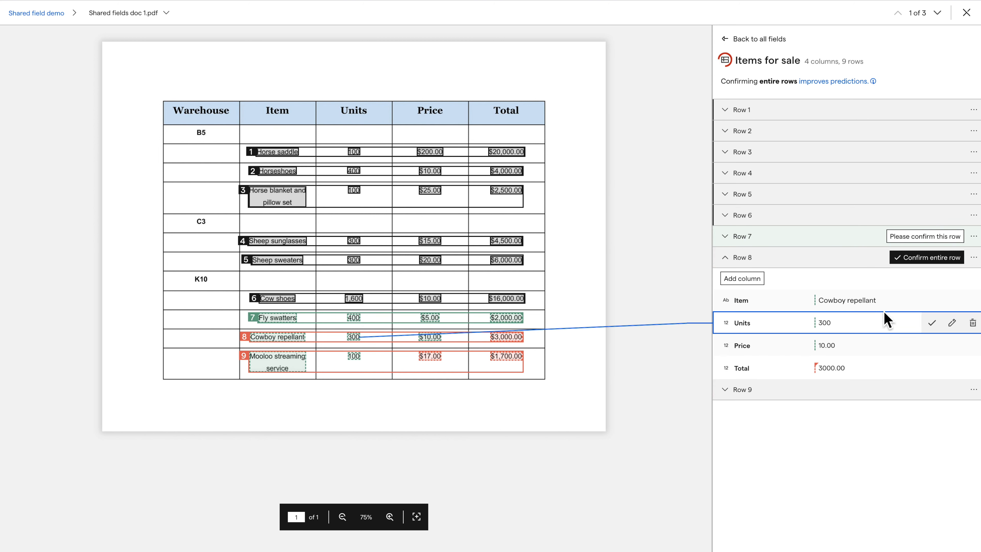
{"action": "left_click", "coordinate": [923, 258]}
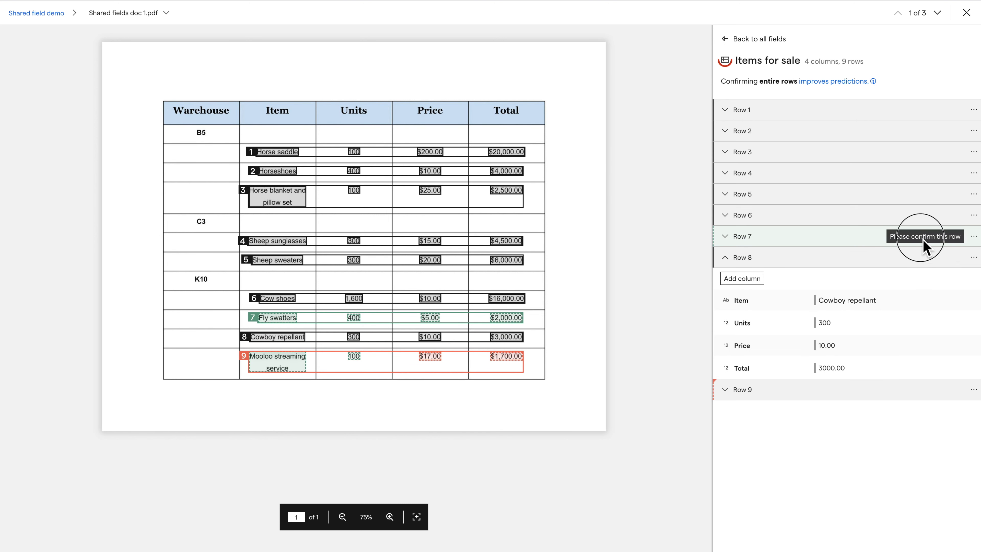
{"action": "left_click", "coordinate": [925, 239]}
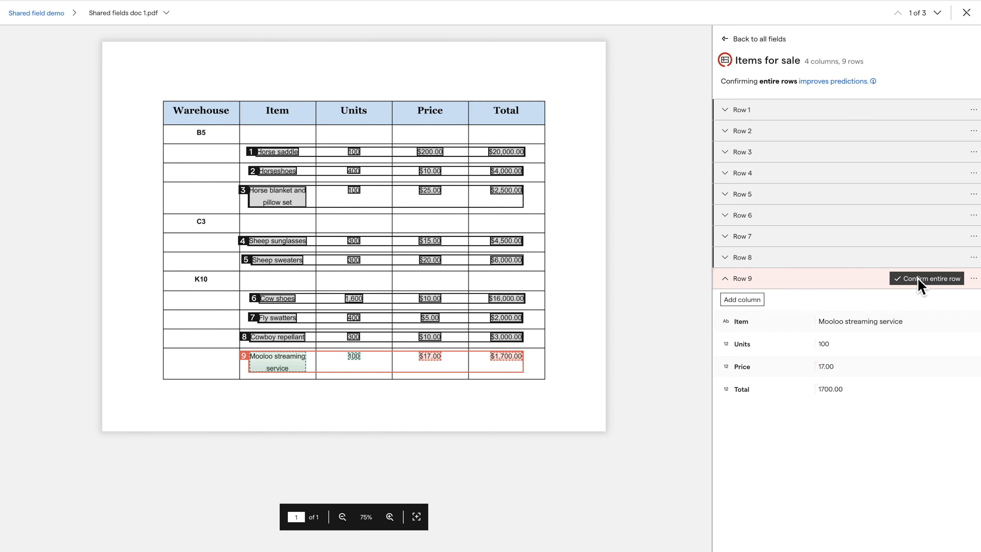
{"action": "left_click", "coordinate": [921, 287]}
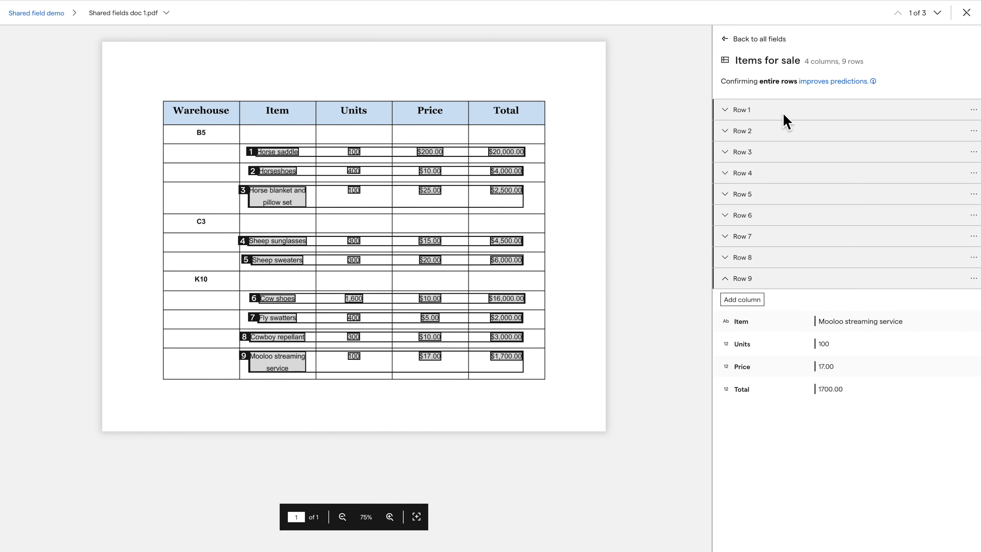
{"action": "left_click", "coordinate": [784, 115]}
Step: Add a 'Warehouse' column to Items for sale, taking B5 from the document for Row 1
{"action": "left_click", "coordinate": [746, 131]}
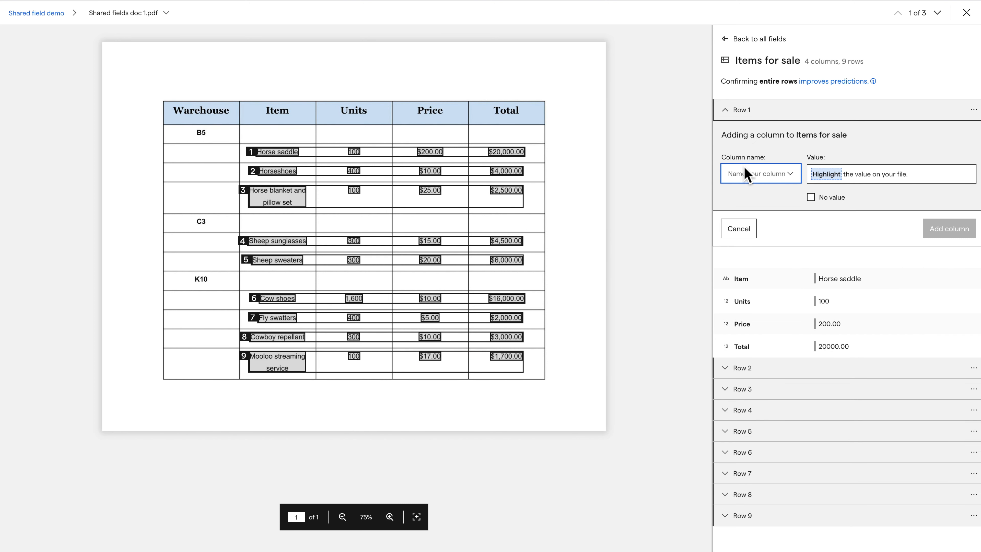
{"action": "type", "text": "Wareh"}
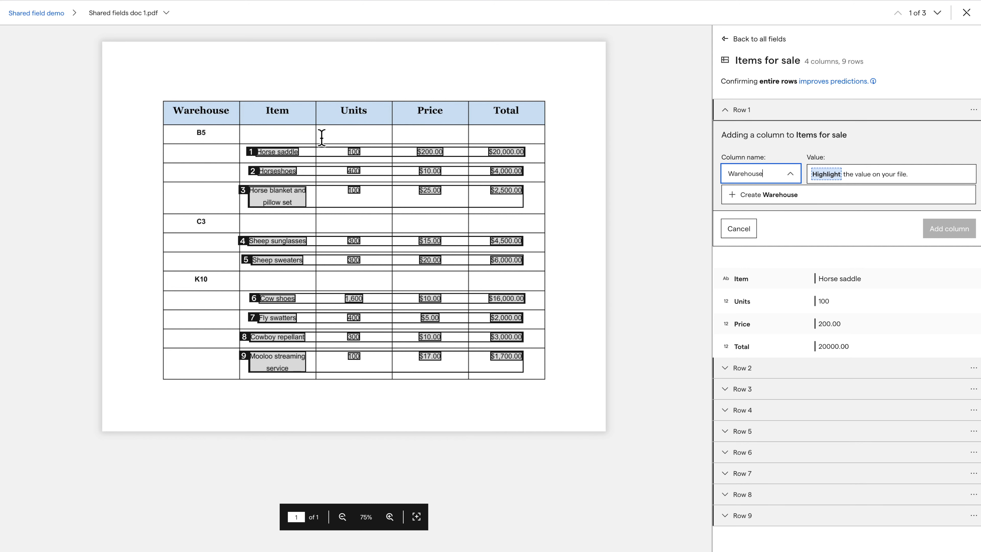
{"action": "type", "text": "ouse"}
{"action": "left_click", "coordinate": [203, 133]}
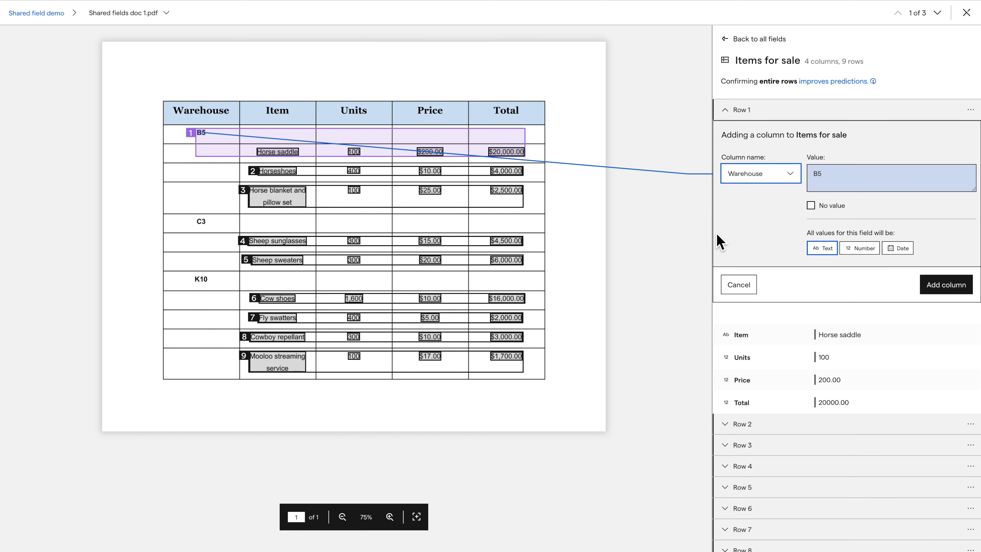
{"action": "left_click", "coordinate": [937, 290]}
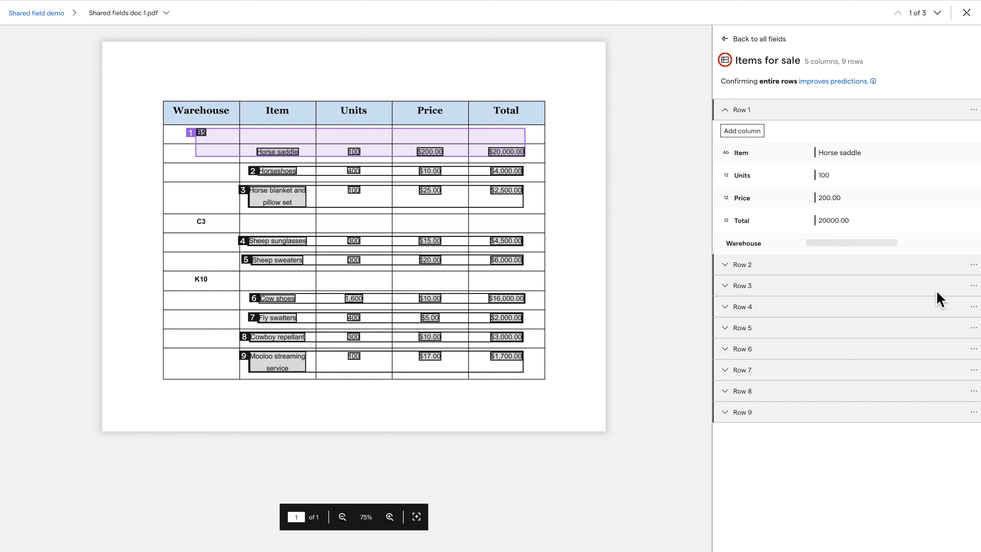
Step: Fill Row 2's empty Warehouse with B5 from the document, then confirm Rows 2 and 3
{"action": "left_click", "coordinate": [806, 271]}
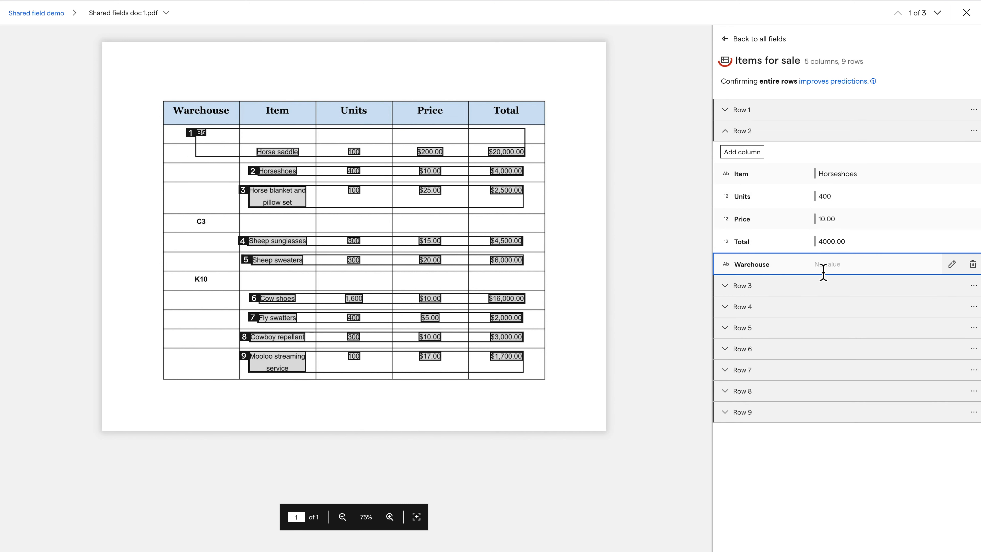
{"action": "left_click", "coordinate": [821, 271]}
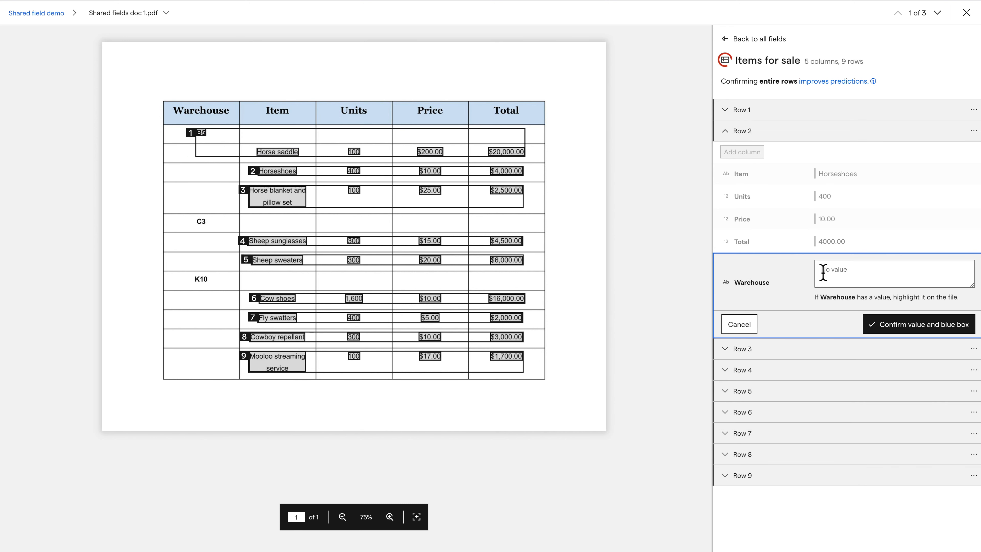
{"action": "left_click", "coordinate": [207, 138]}
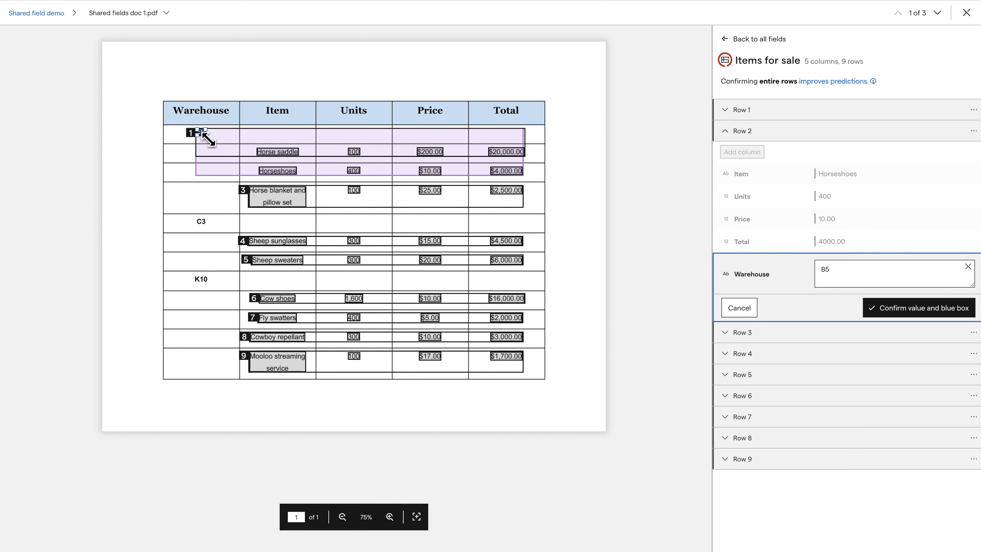
{"action": "left_click", "coordinate": [931, 312]}
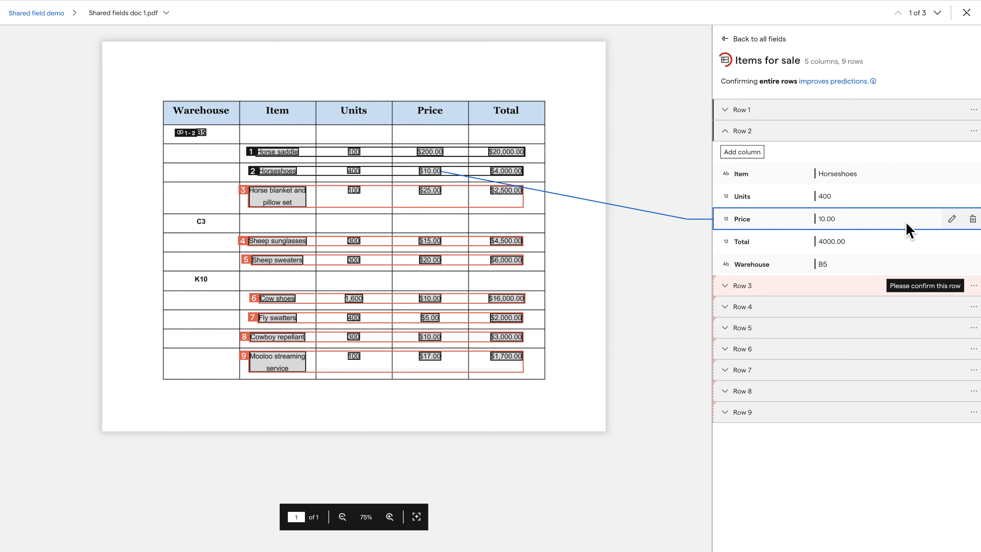
{"action": "left_click", "coordinate": [888, 286]}
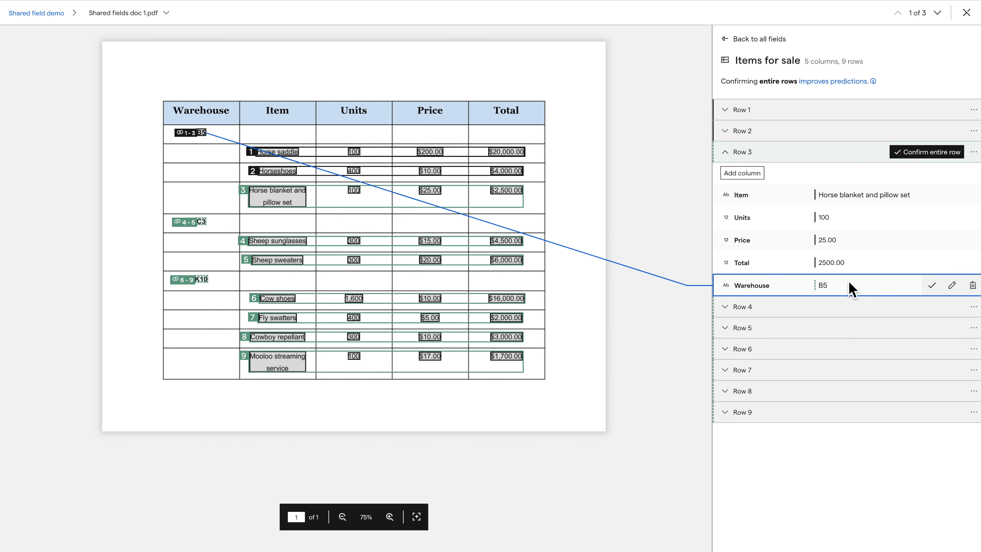
{"action": "left_click", "coordinate": [933, 154]}
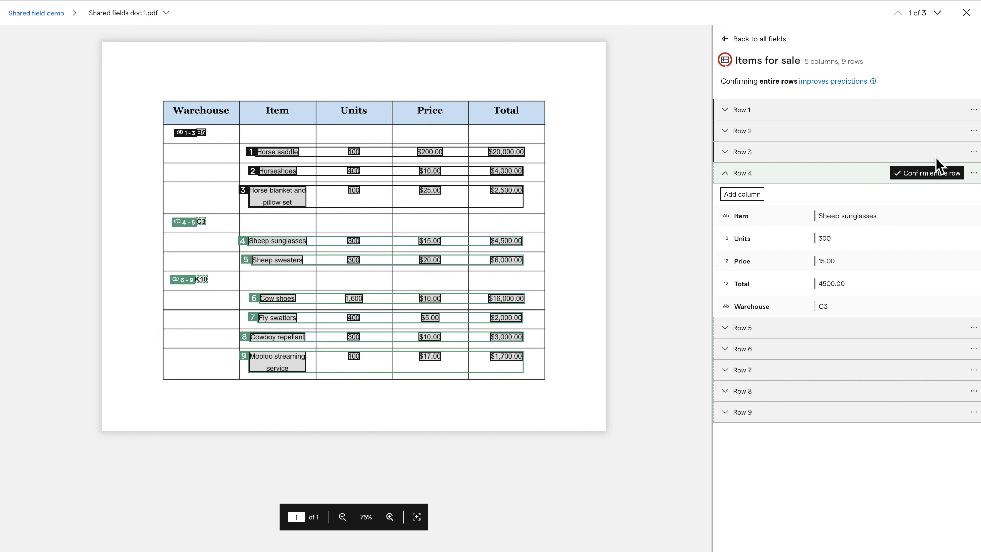
Step: Zoom in to check the Warehouse labels on rows 6–9, zoom back out, and close doc 1
{"action": "left_click", "coordinate": [389, 516]}
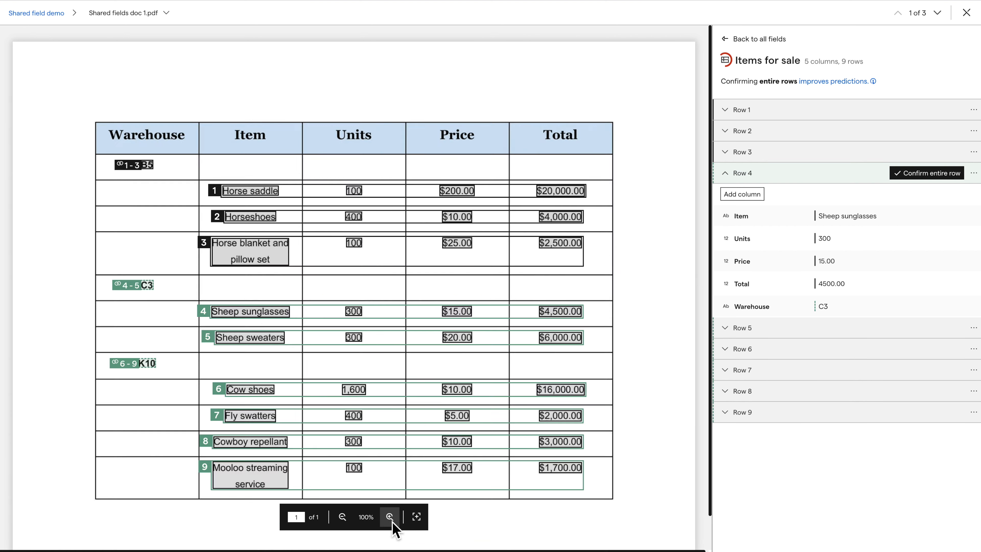
{"action": "left_click", "coordinate": [389, 516]}
{"action": "left_click", "coordinate": [390, 518]}
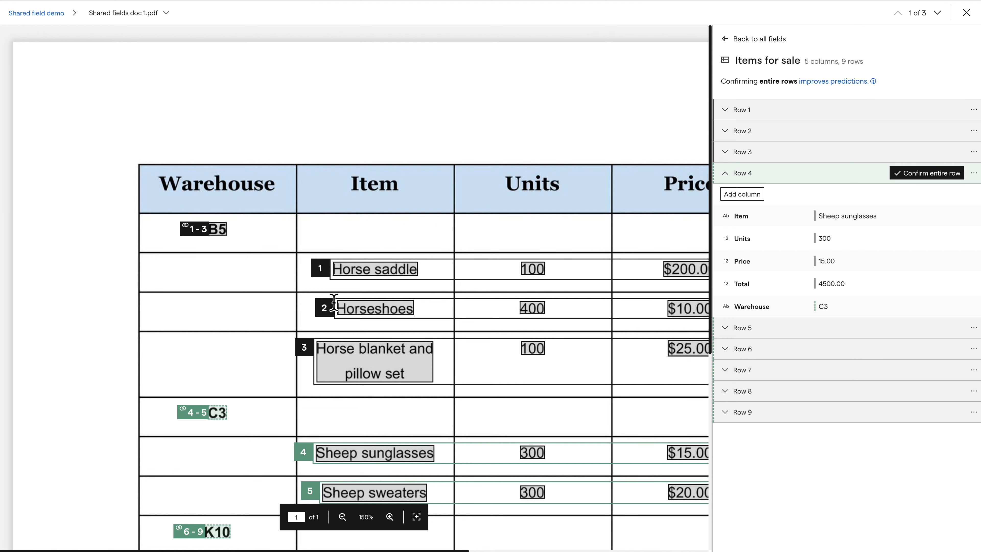
{"action": "scroll", "coordinate": [295, 337], "scroll_direction": "down", "scroll_amount": 5}
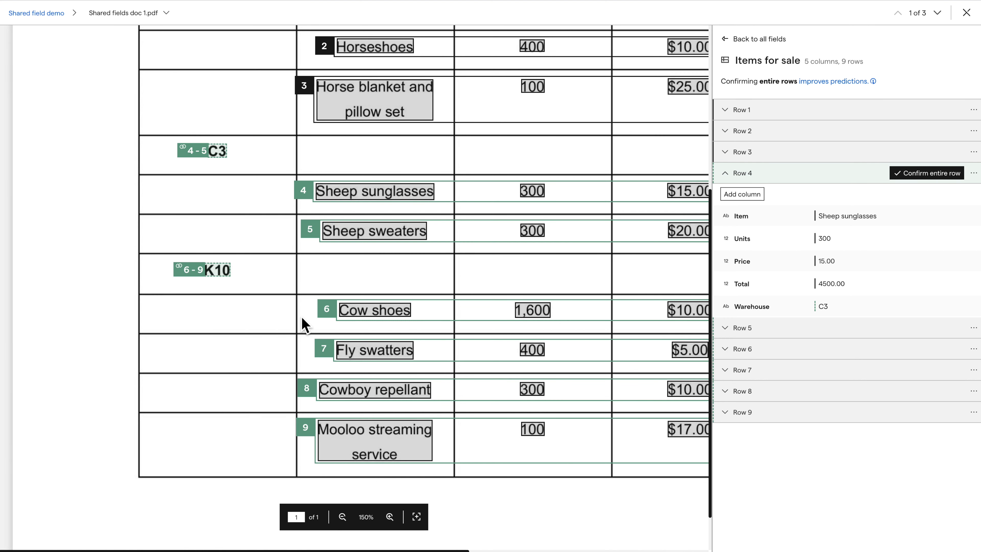
{"action": "left_click", "coordinate": [341, 517]}
{"action": "left_click", "coordinate": [342, 516]}
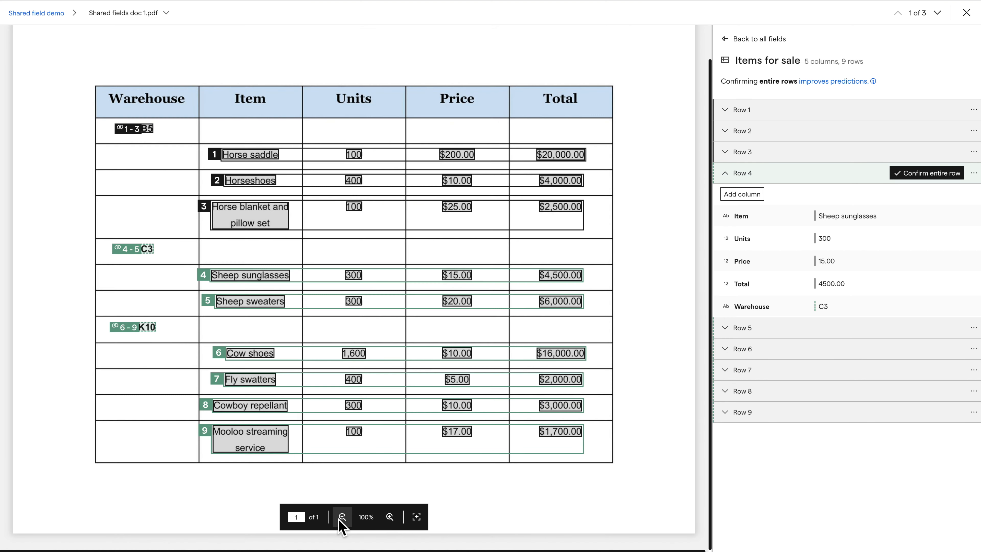
{"action": "left_click", "coordinate": [342, 516]}
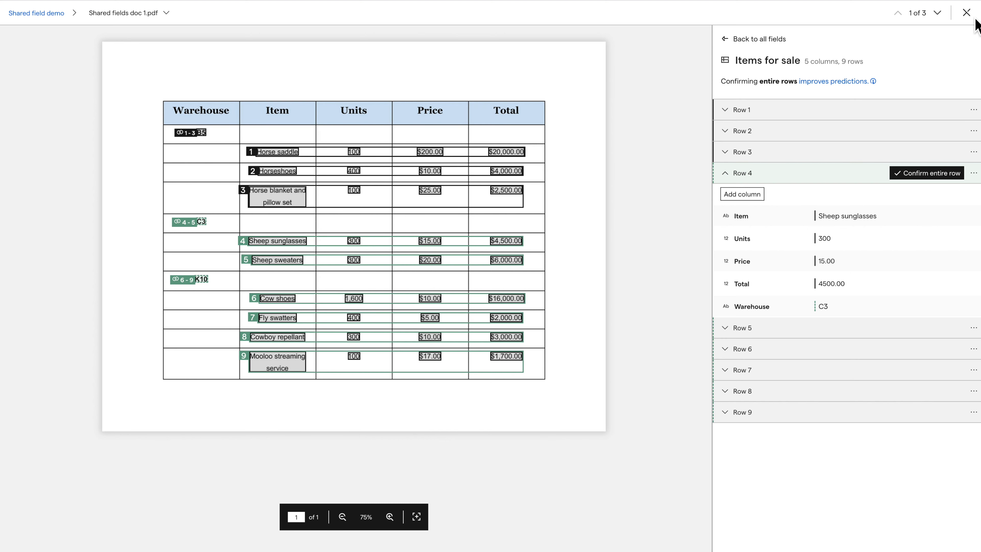
{"action": "left_click", "coordinate": [966, 13]}
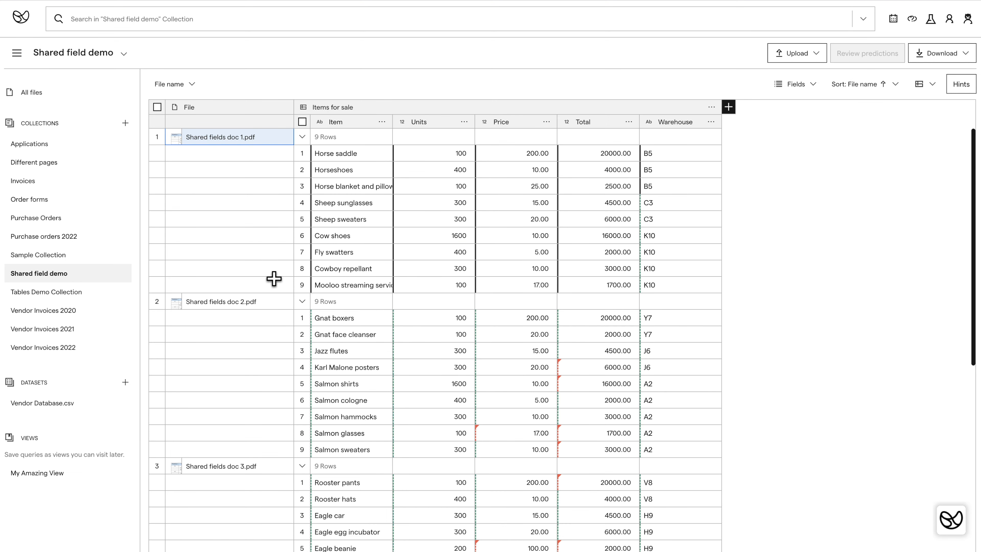
Step: Open Shared fields doc 2.pdf and confirm Rows 1, 2 and 3 of its Items for sale table
{"action": "scroll", "coordinate": [270, 305], "scroll_direction": "down", "scroll_amount": 2}
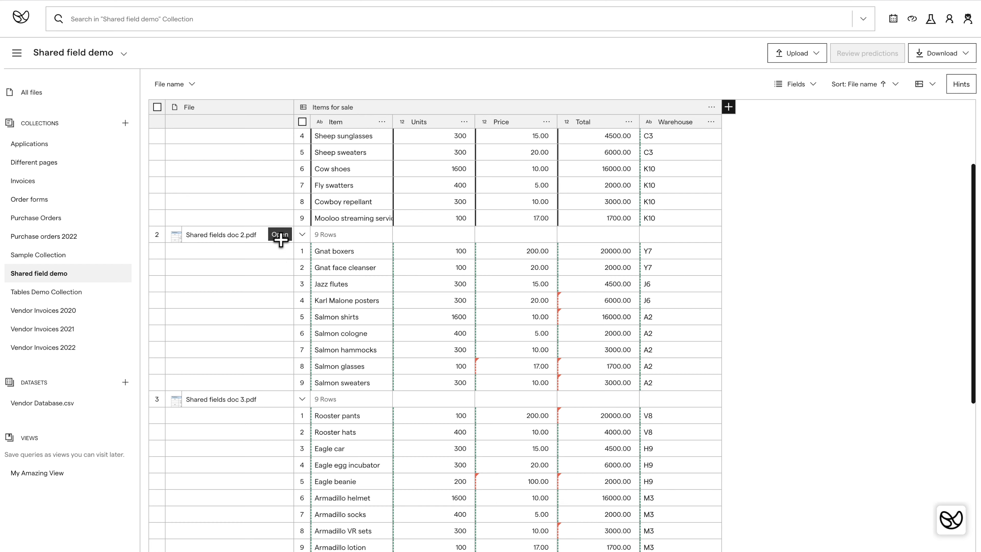
{"action": "left_click", "coordinate": [279, 240]}
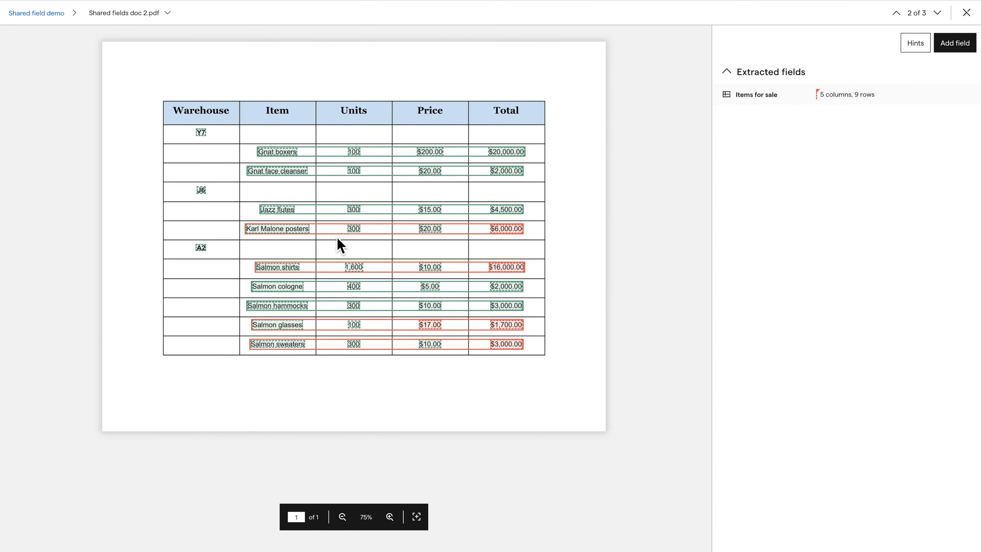
{"action": "left_click", "coordinate": [837, 99]}
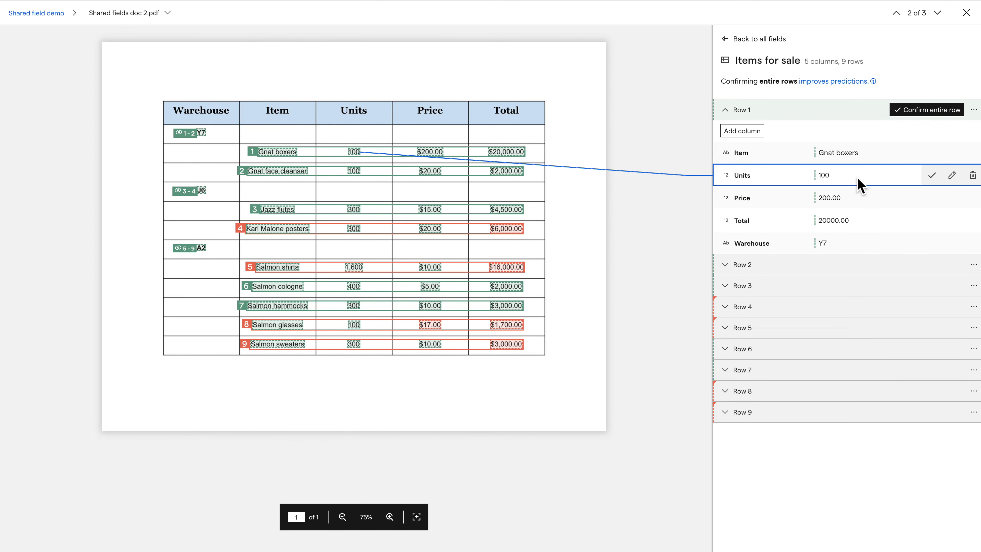
{"action": "left_click", "coordinate": [926, 112]}
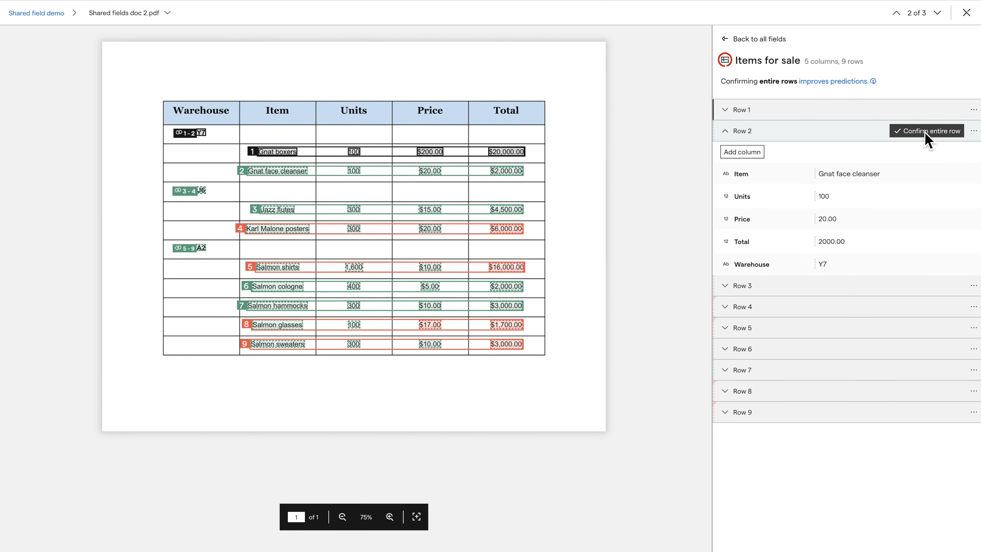
{"action": "left_click", "coordinate": [925, 131]}
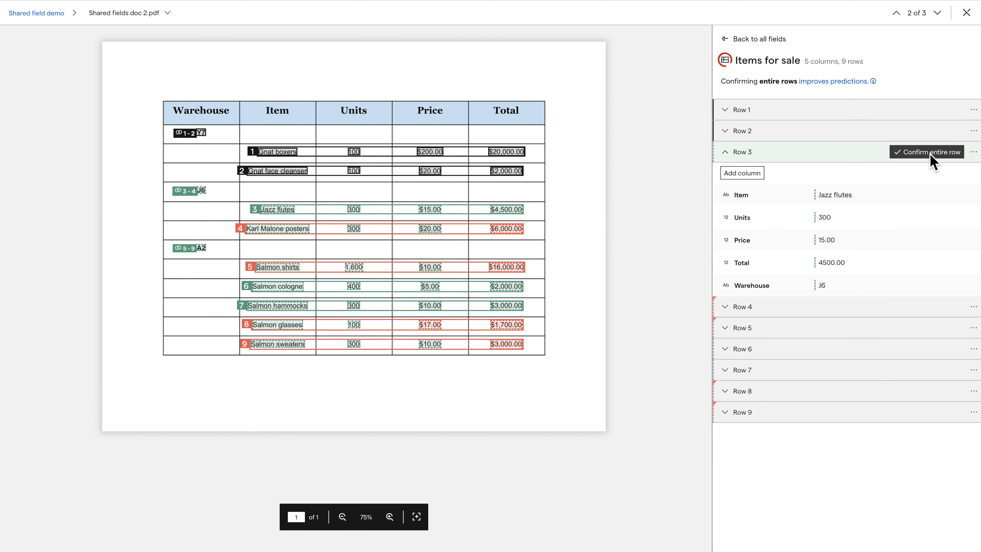
{"action": "left_click", "coordinate": [932, 153]}
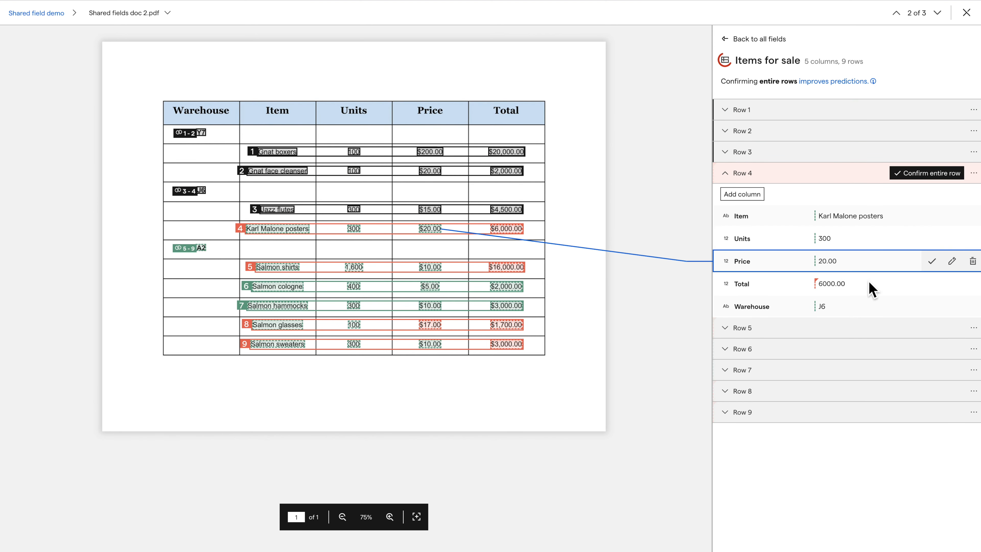
Step: Confirm the Karl Malone posters, Salmon shirts and Salmon glasses rows, then close doc 2's review
{"action": "left_click", "coordinate": [935, 174]}
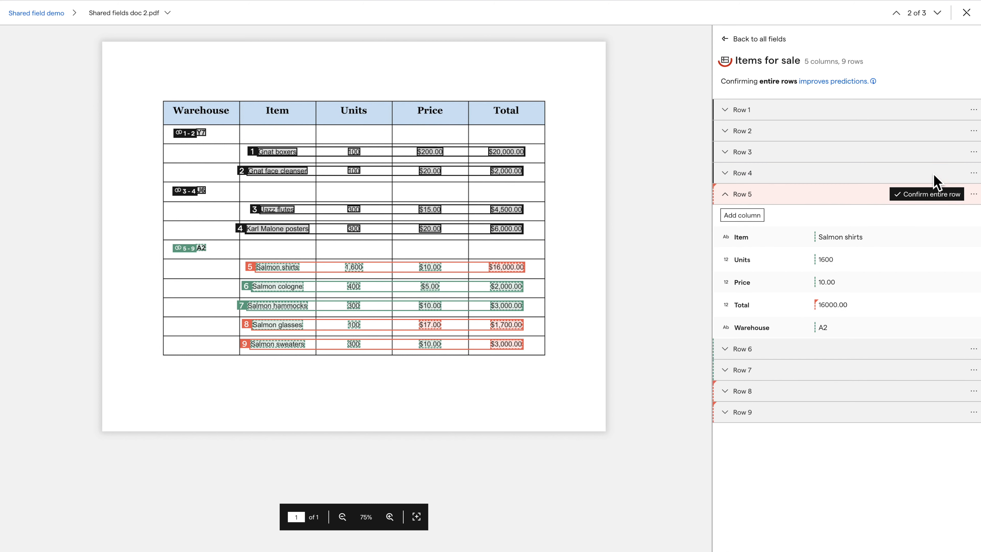
{"action": "left_click", "coordinate": [925, 196]}
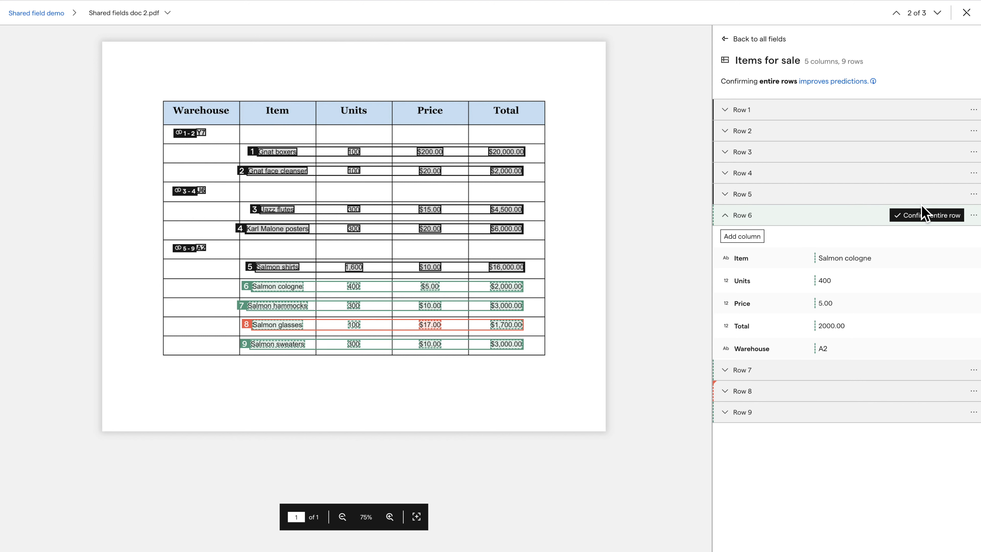
{"action": "left_click", "coordinate": [900, 391]}
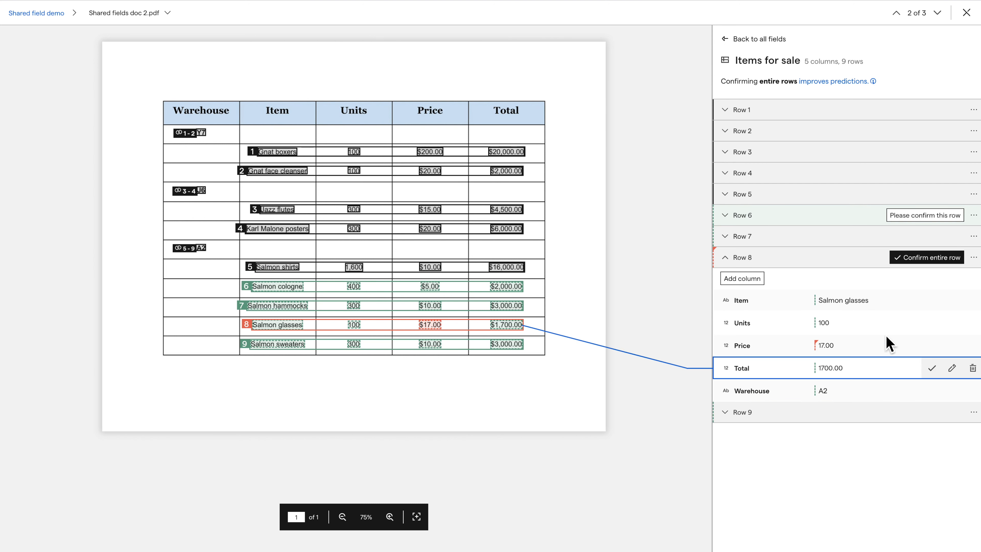
{"action": "left_click", "coordinate": [924, 259]}
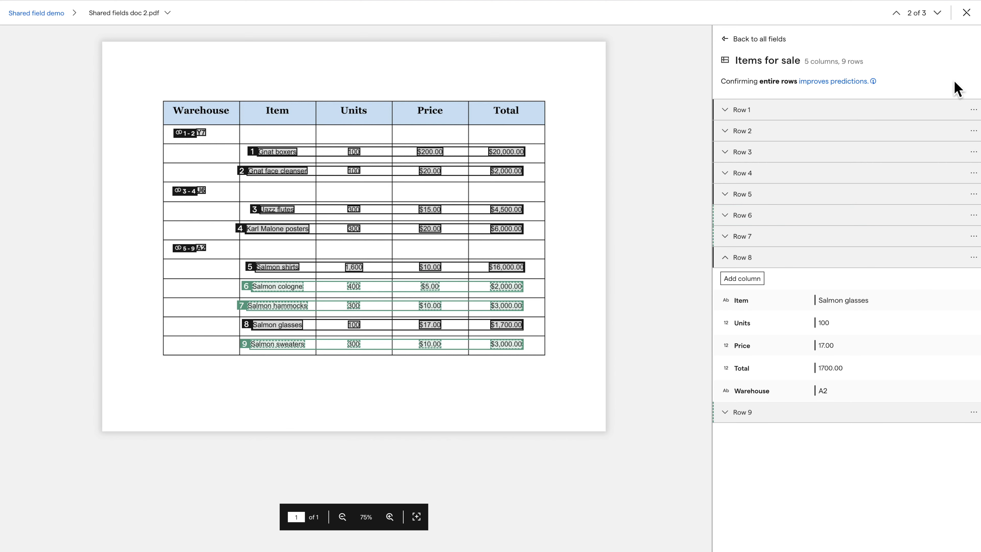
{"action": "left_click", "coordinate": [966, 12]}
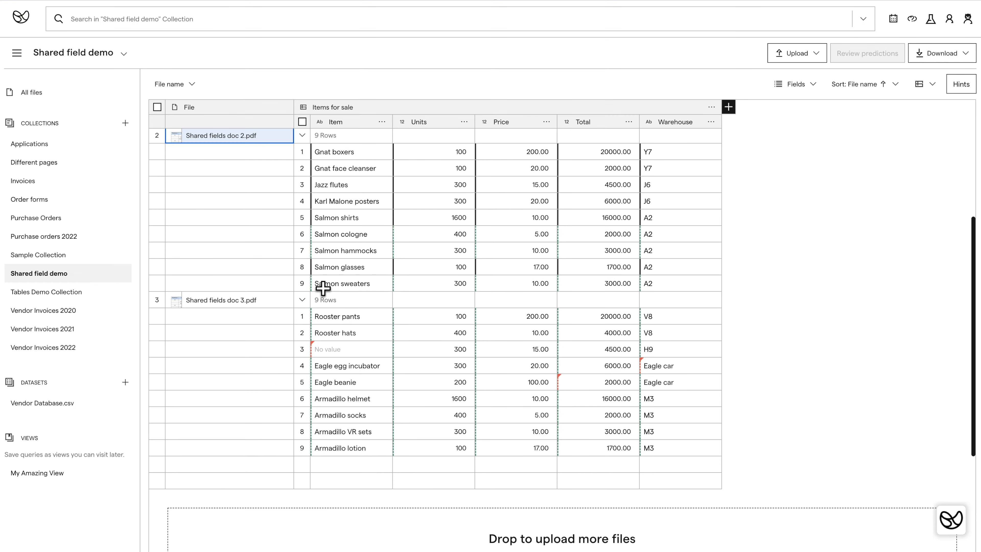
Step: Open Shared fields doc 3.pdf, confirm the Rooster pants and Rooster hats rows, and edit Row 3's empty Item
{"action": "left_click", "coordinate": [278, 300]}
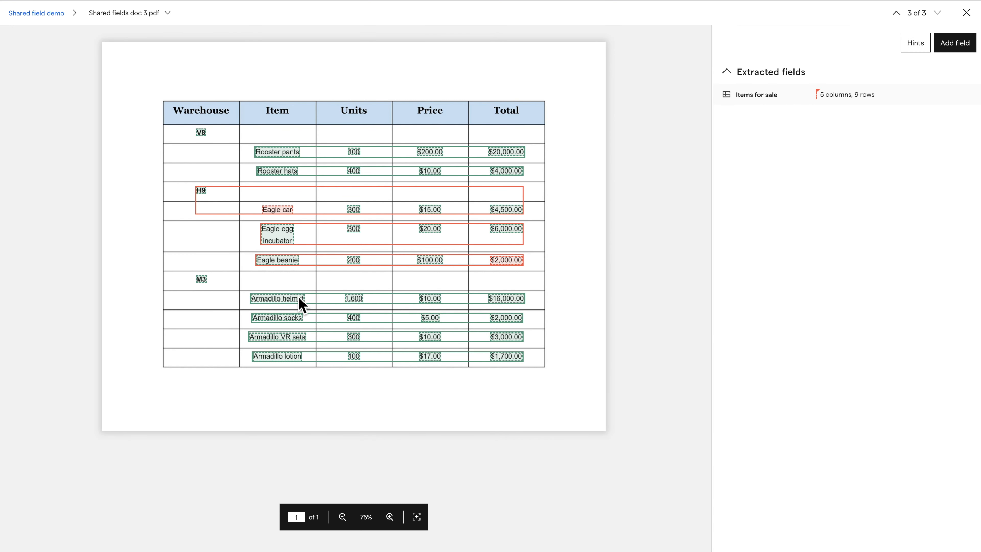
{"action": "left_click", "coordinate": [858, 101]}
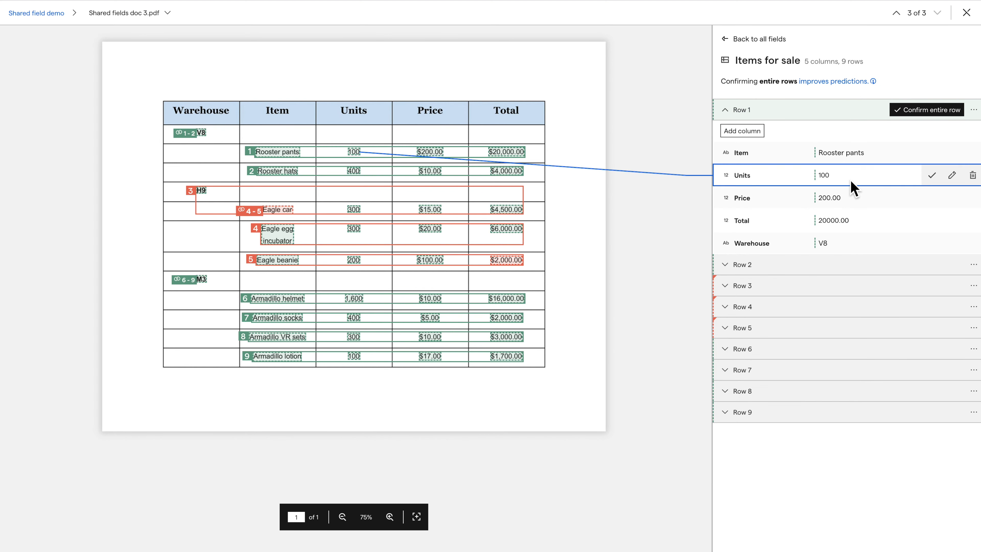
{"action": "left_click", "coordinate": [932, 110]}
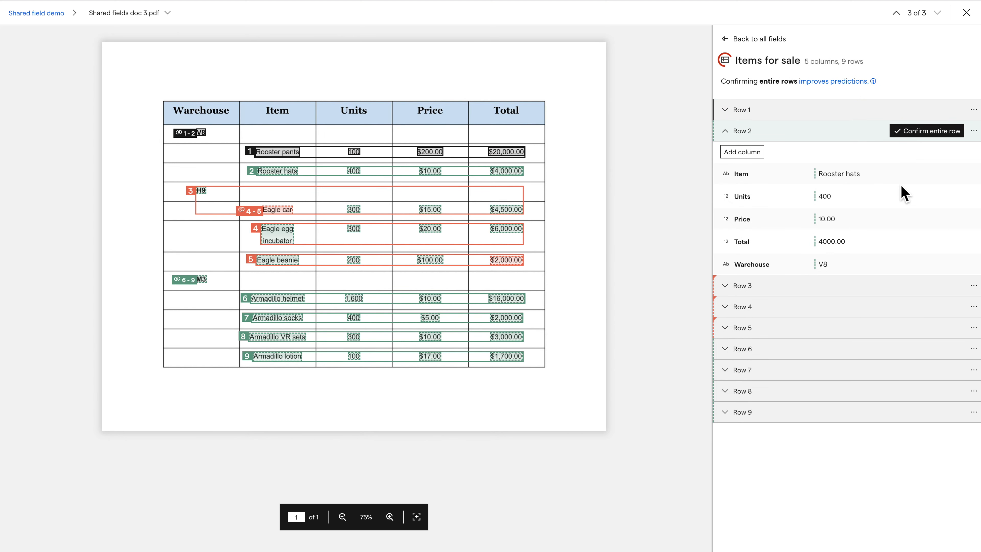
{"action": "left_click", "coordinate": [926, 131]}
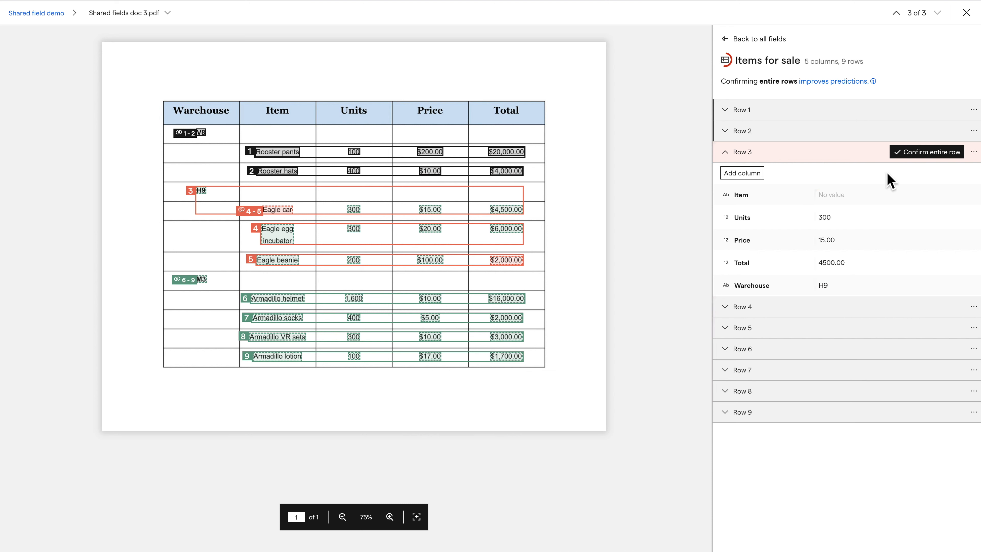
{"action": "left_click", "coordinate": [858, 200]}
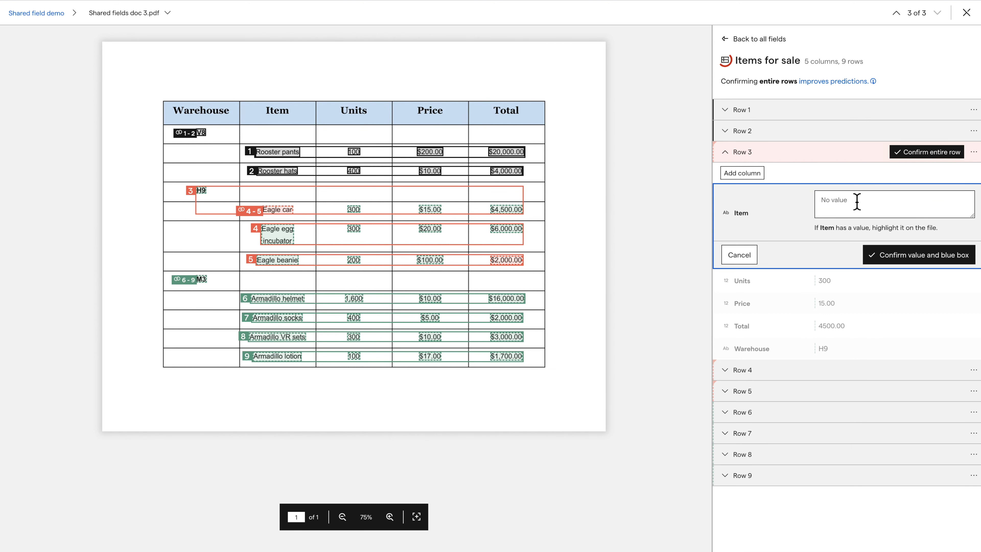
Step: Fill Row 3's empty Item with 'Eagle car' picked from the PDF text and confirm it
{"action": "left_click", "coordinate": [852, 202]}
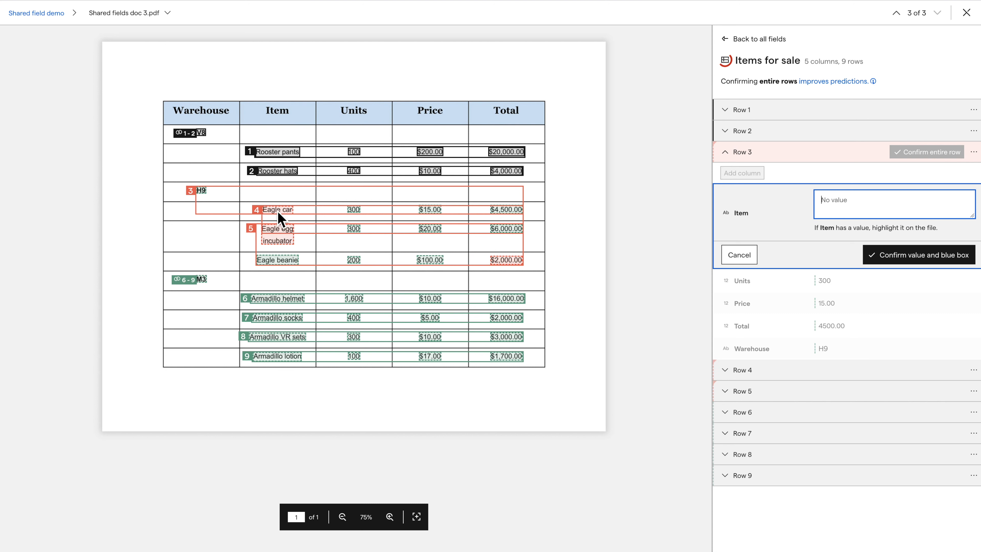
{"action": "left_click", "coordinate": [289, 212]}
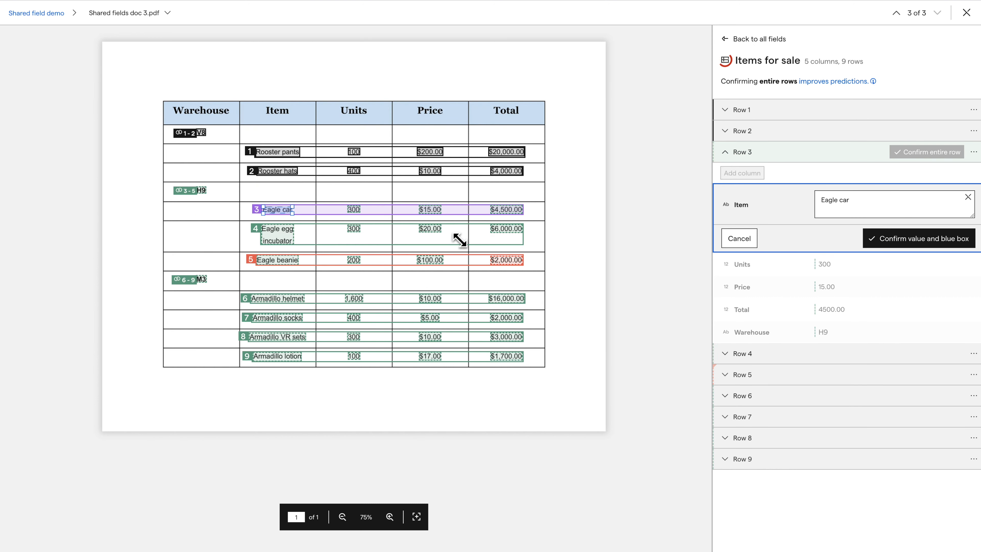
{"action": "left_click", "coordinate": [895, 243]}
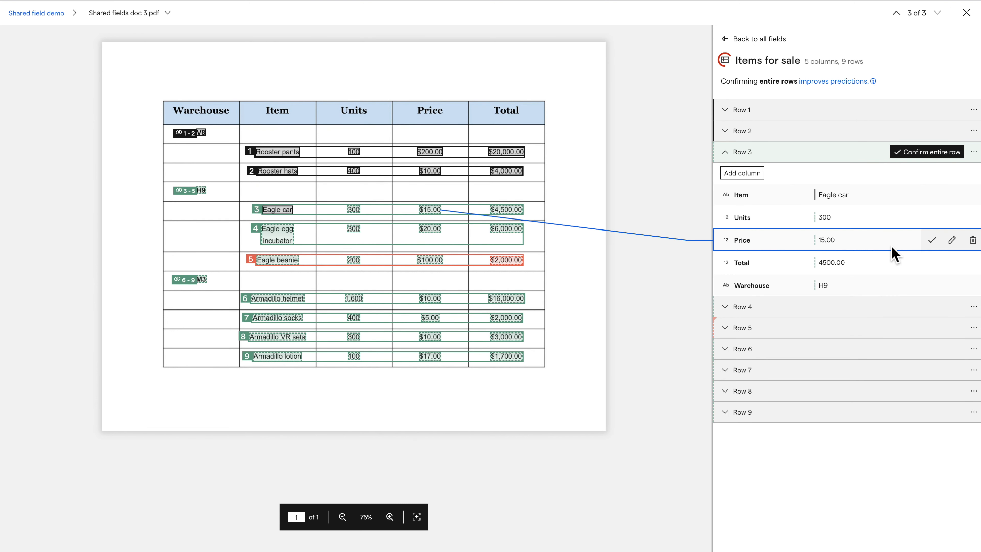
Step: Confirm doc 3's Eagle car and Eagle beanie rows, then close the review panel
{"action": "left_click", "coordinate": [937, 153]}
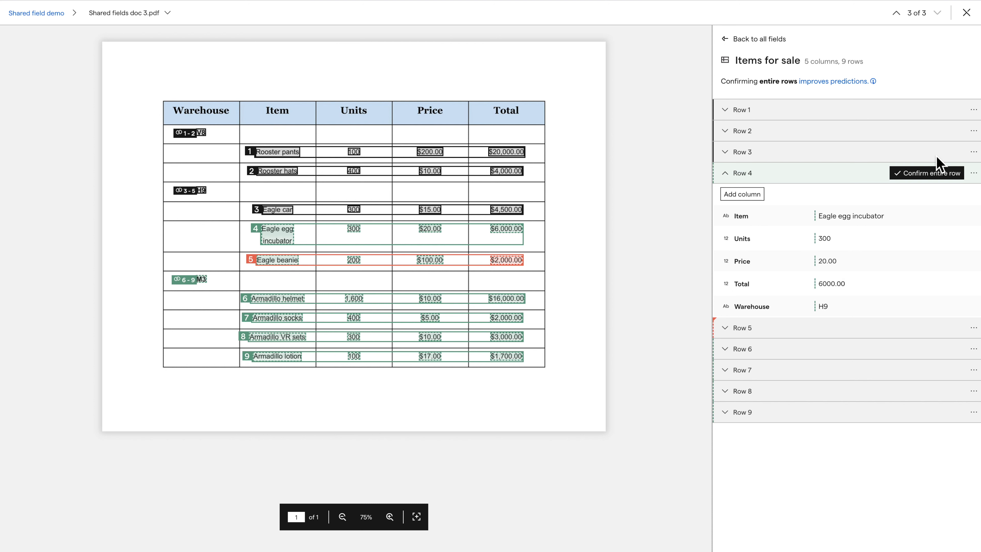
{"action": "left_click", "coordinate": [900, 328]}
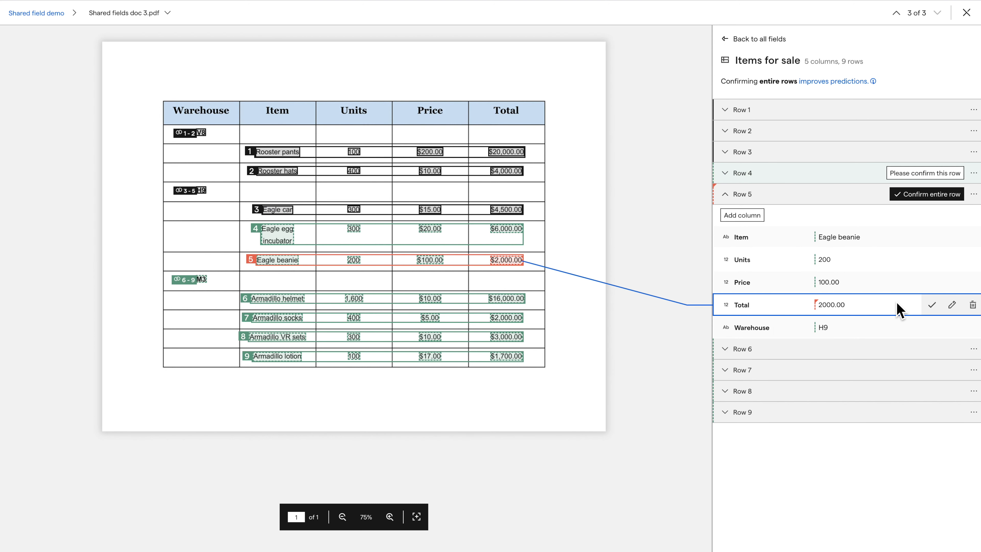
{"action": "left_click", "coordinate": [927, 196]}
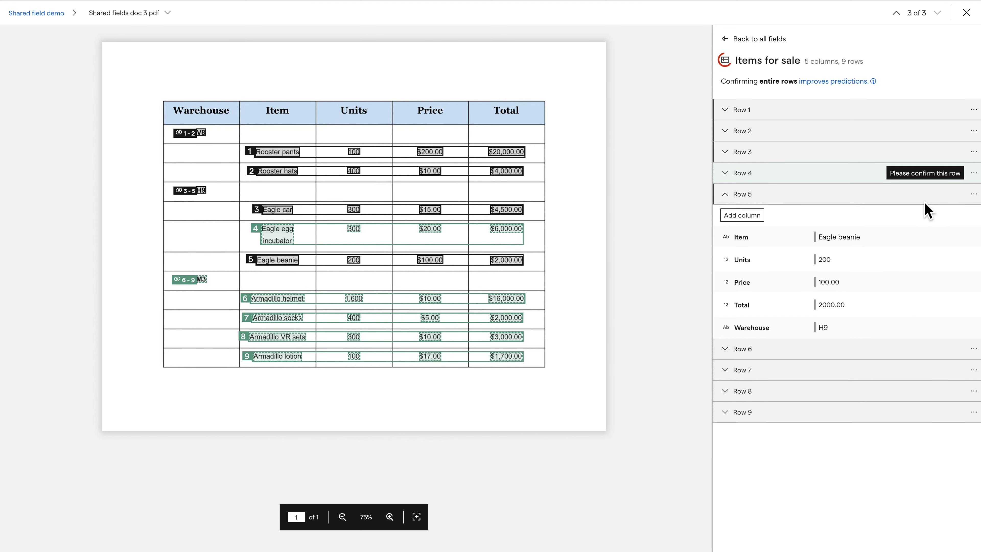
{"action": "left_click", "coordinate": [966, 13]}
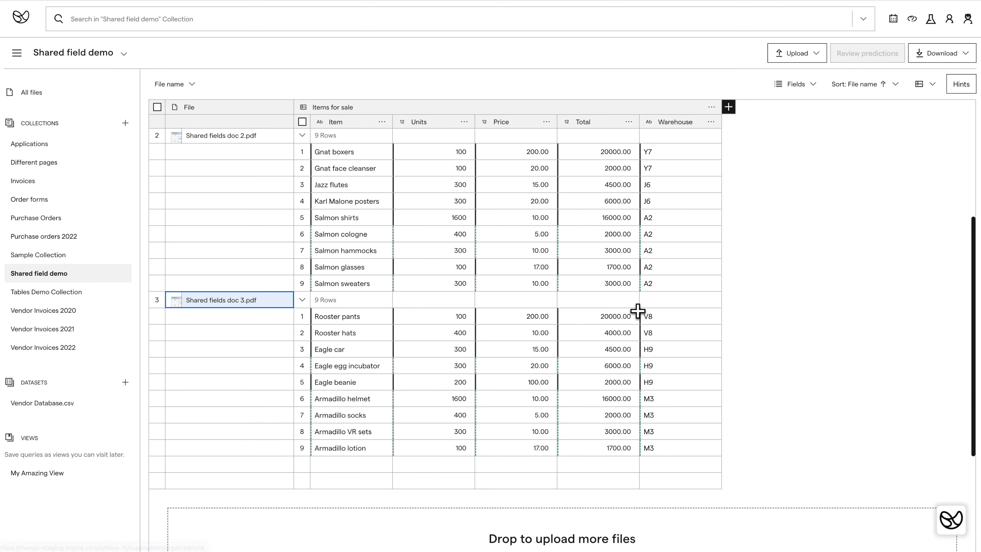
{"action": "scroll", "coordinate": [651, 300], "scroll_direction": "up", "scroll_amount": 5}
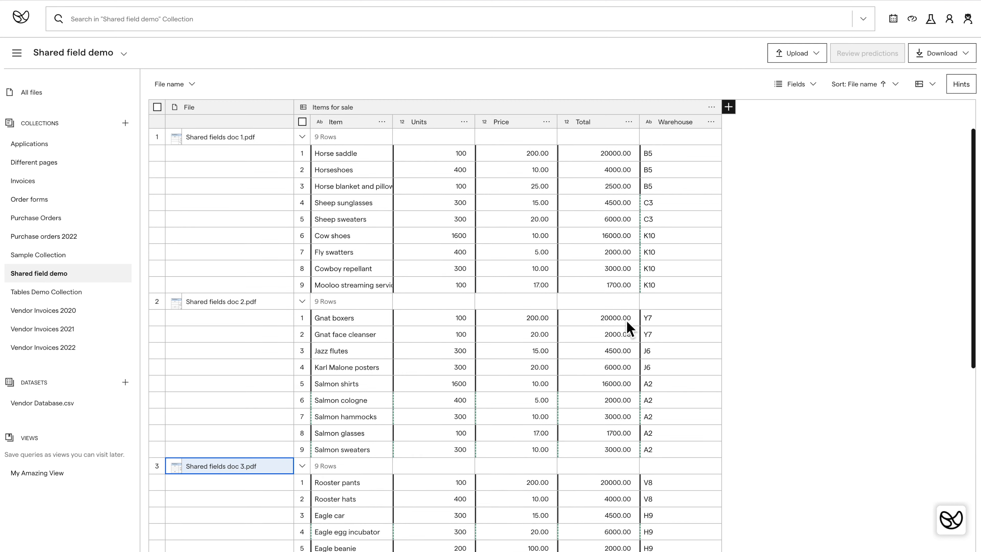
{"action": "left_click", "coordinate": [945, 58]}
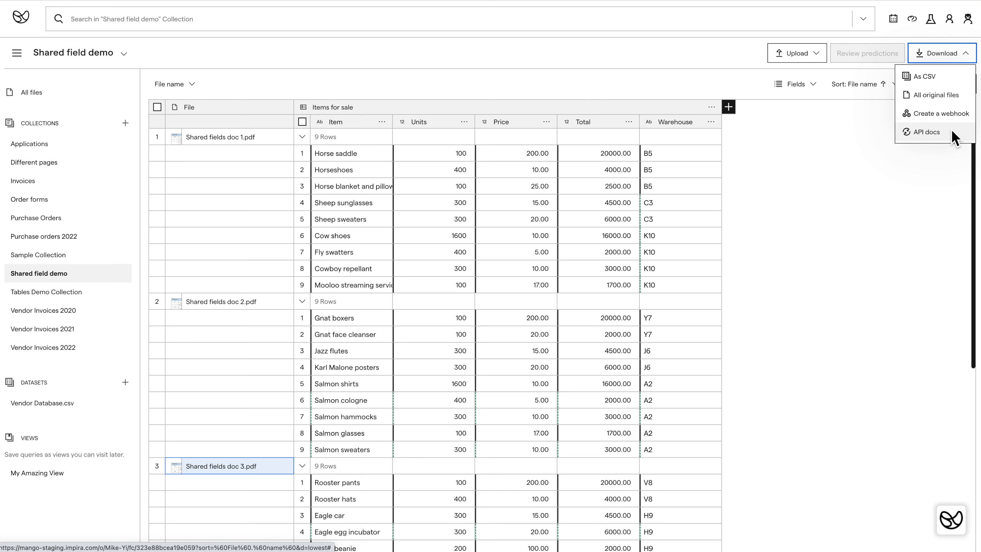
{"action": "left_click", "coordinate": [965, 59]}
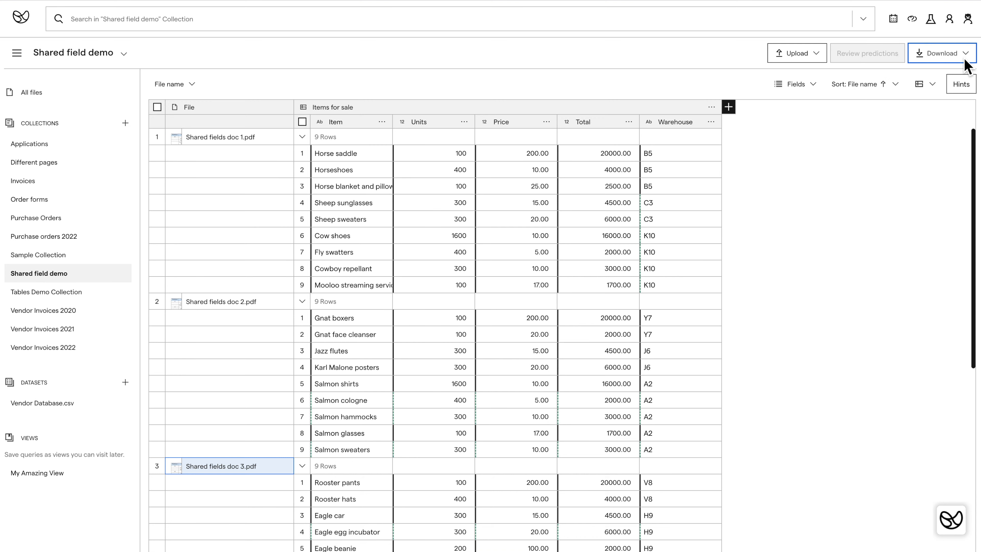